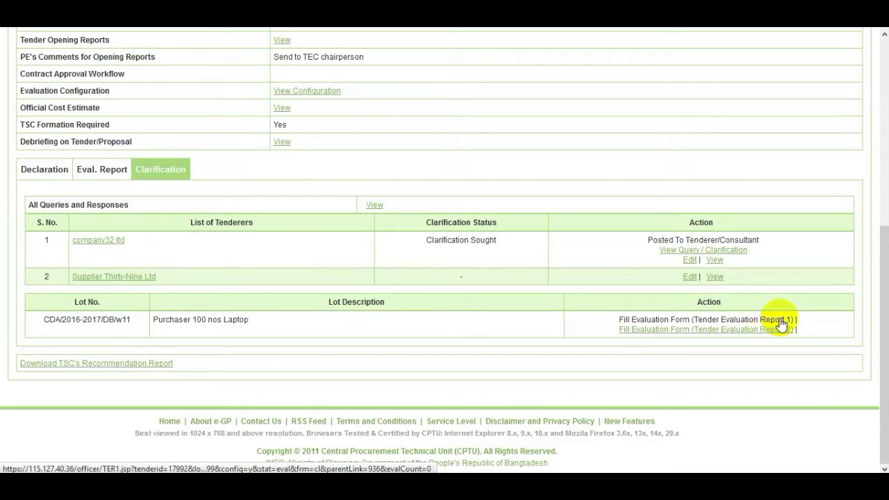
- Fill in Tender Evaluation Report 1 for the laptop lot with every eligibility criterion as Yes for both tenderers, and save it
left_click(780, 321)
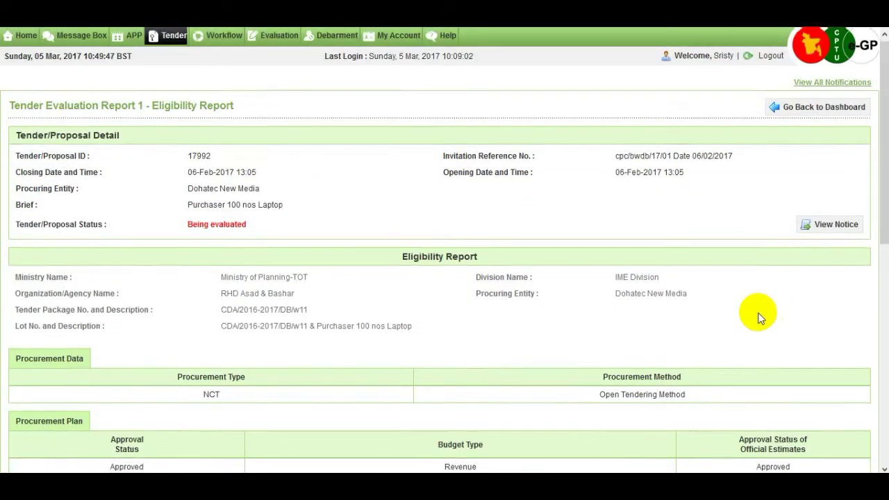
scroll(760, 318, "down", 2)
scroll(760, 318, "down", 1)
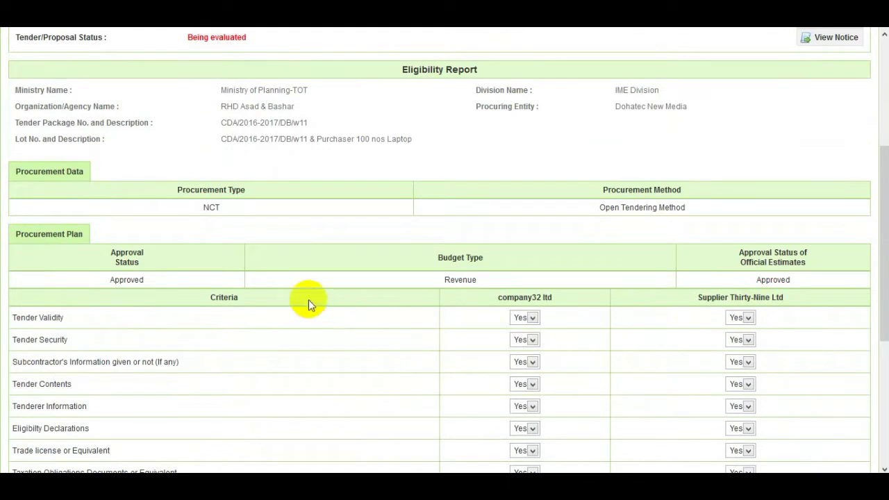
left_click(537, 317)
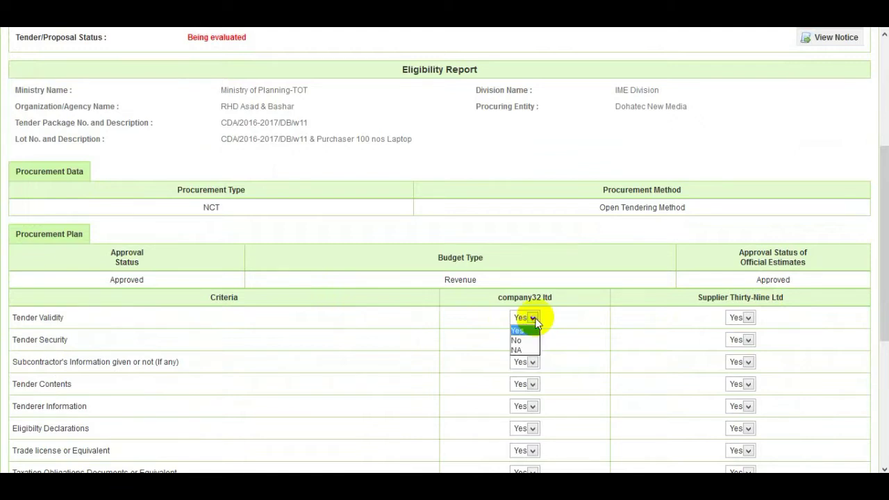
left_click(536, 318)
left_click(535, 319)
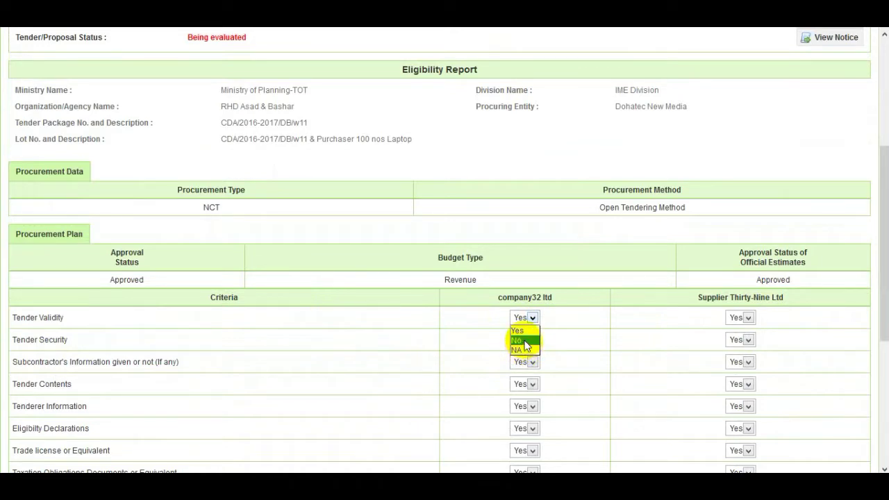
left_click(532, 332)
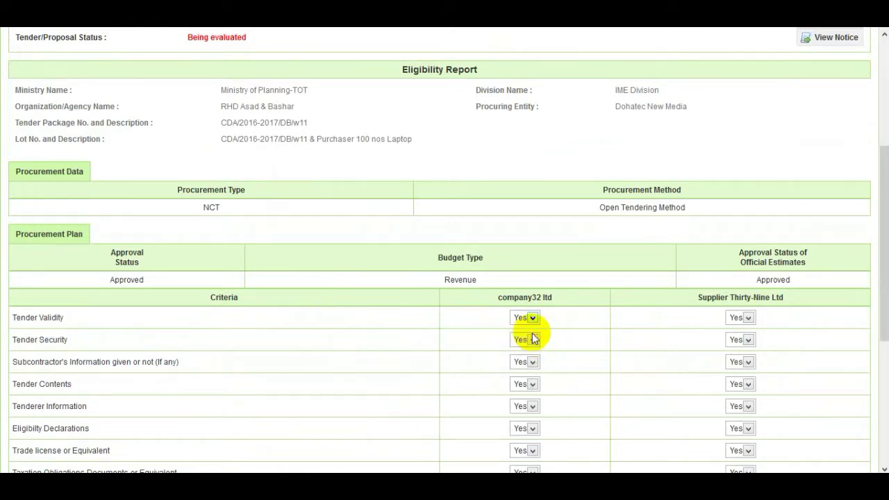
scroll(533, 338, "down", 4)
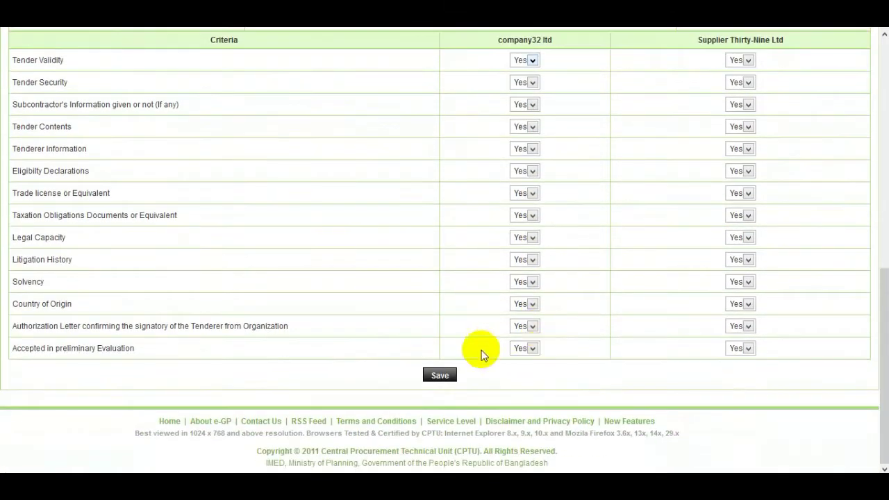
left_click(448, 378)
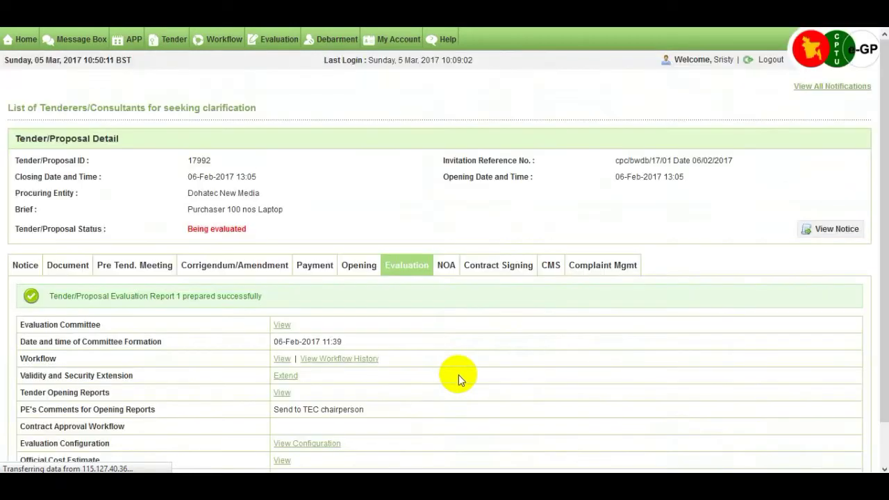
- Fill in Tender Evaluation Report 2 for the laptop lot with all technical criteria as Yes for both tenderers, and save it
scroll(297, 313, "down", 1)
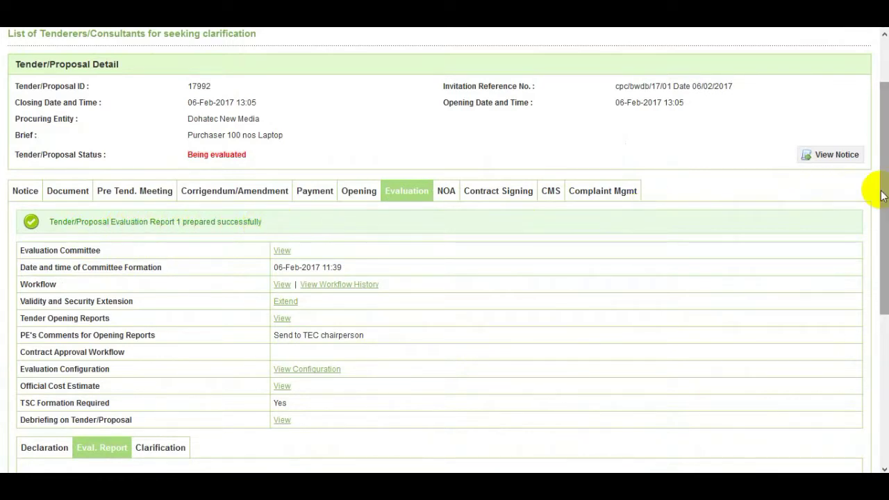
left_click_drag(879, 188, 886, 332)
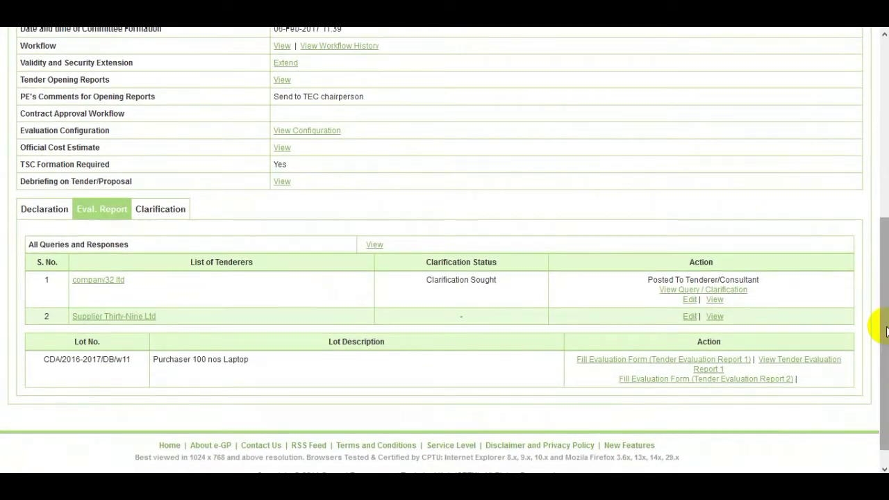
left_click(776, 379)
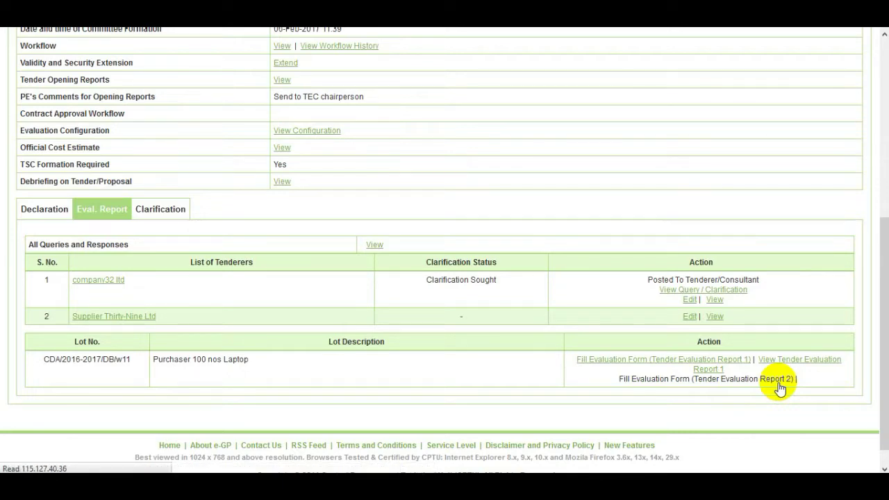
scroll(868, 285, "down", 3)
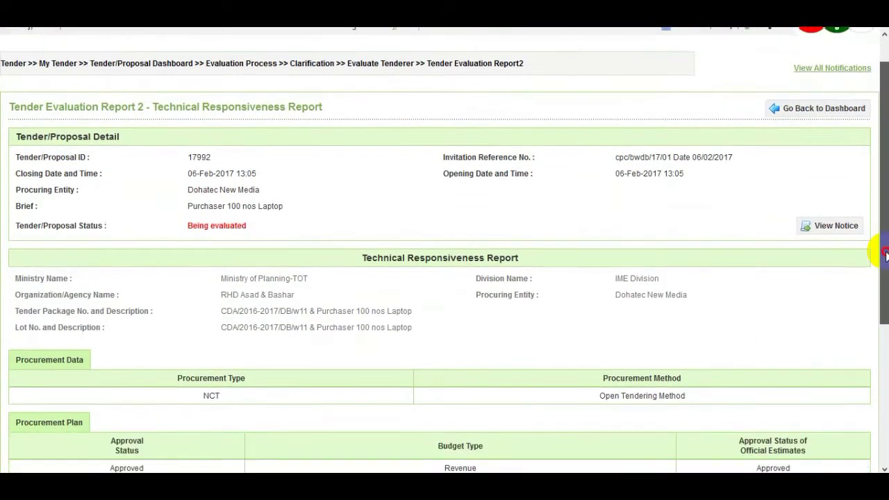
scroll(881, 327, "down", 1)
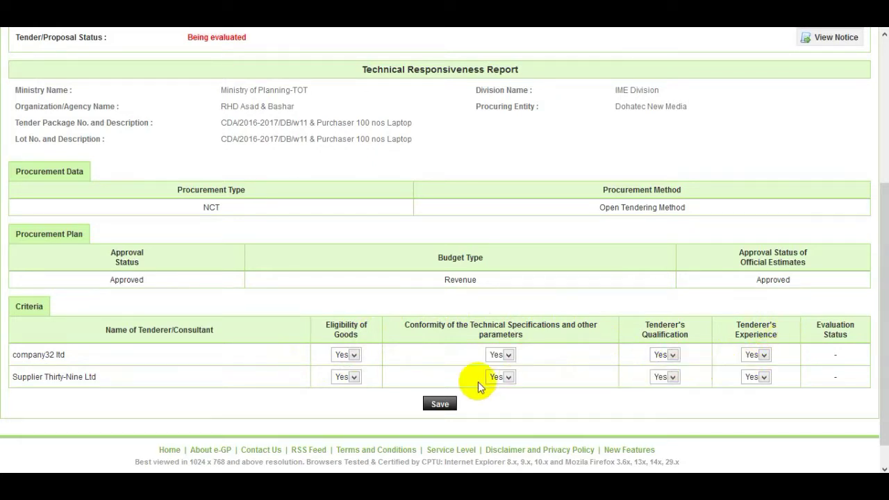
left_click(355, 356)
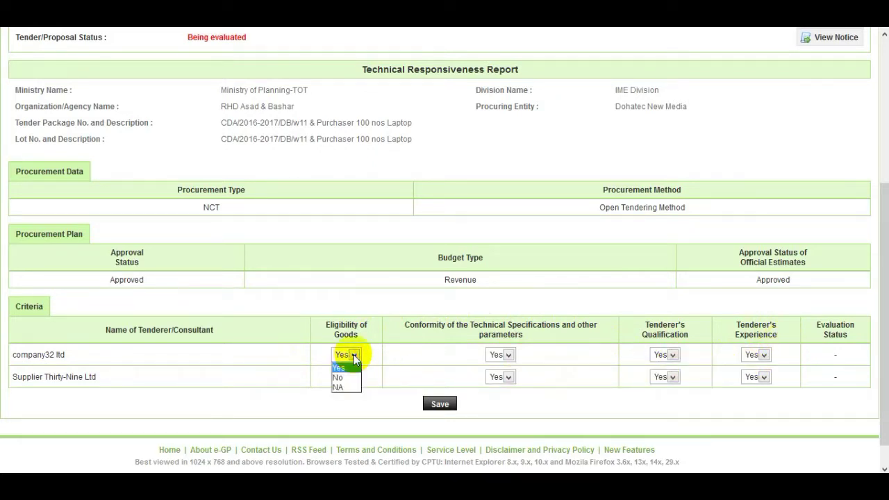
left_click(354, 356)
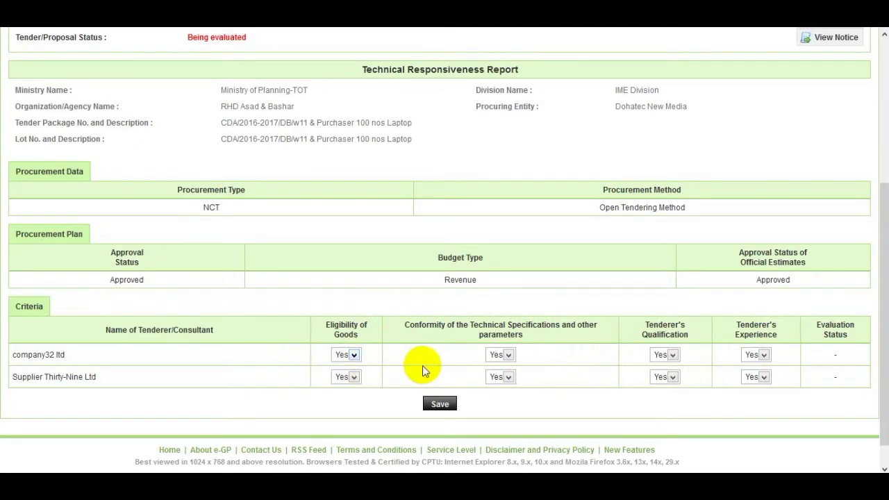
left_click(449, 405)
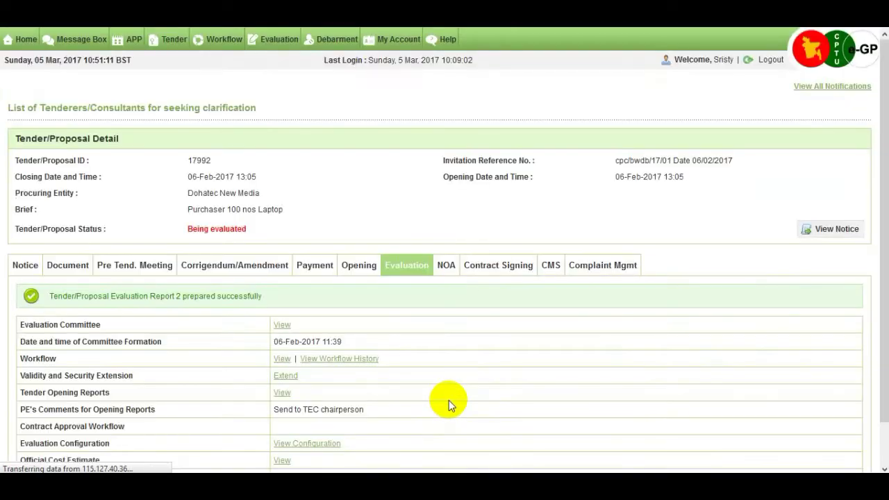
- Notify the chairperson that the tender evaluation is finalized
scroll(347, 393, "down", 1)
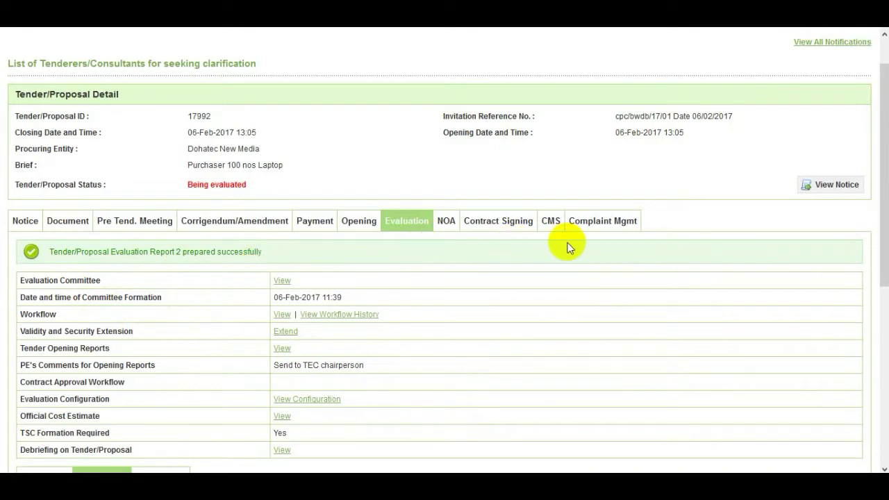
left_click_drag(884, 271, 882, 428)
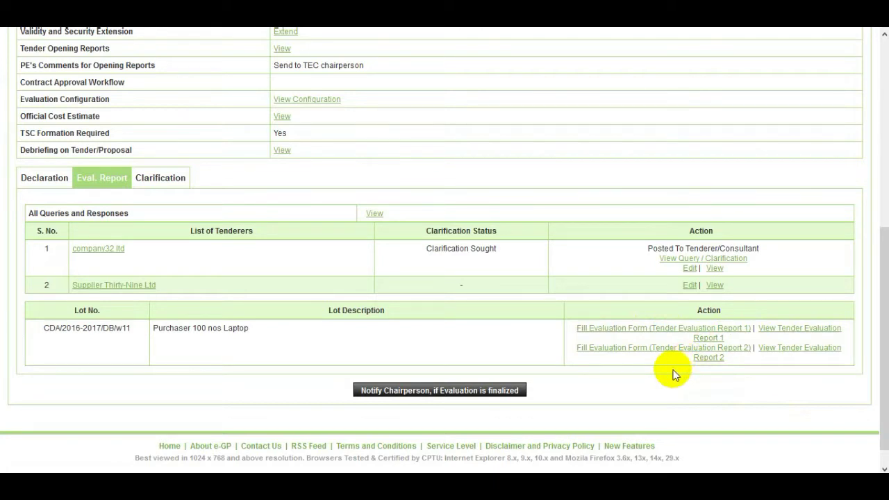
scroll(611, 385, "down", 1)
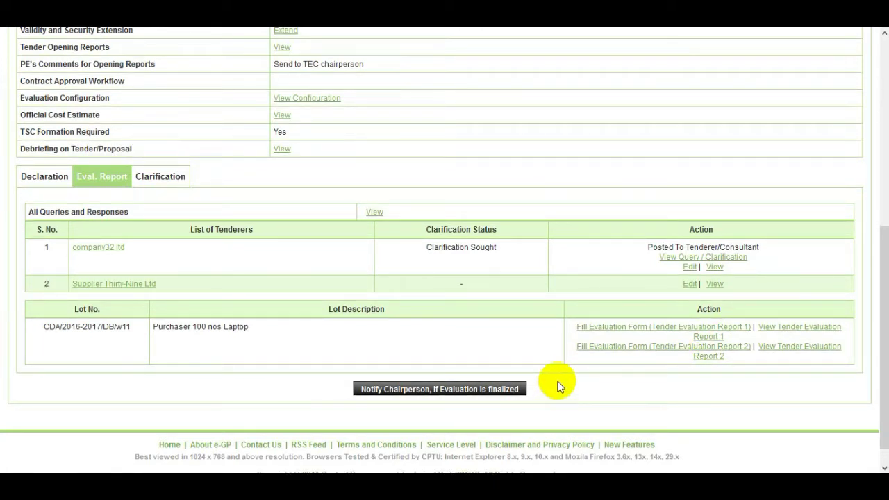
left_click(451, 390)
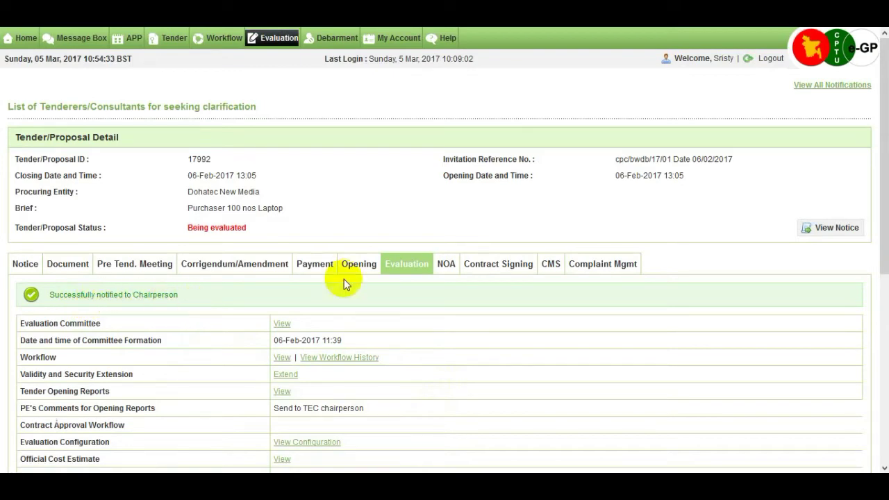
left_click_drag(886, 263, 882, 429)
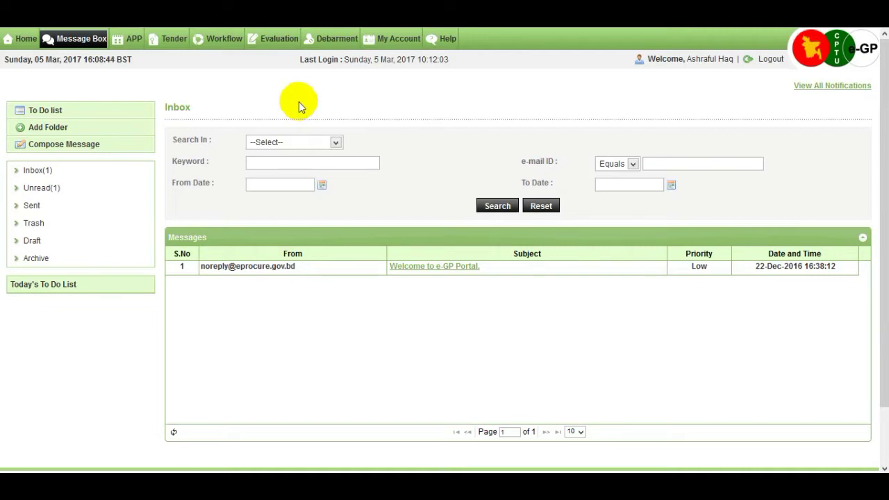
- From the chairperson's account, open the dashboard of the "Purchaser 100 nos Laptop" tender in the evaluation committee listing and show its evaluation report
mouse_move(287, 43)
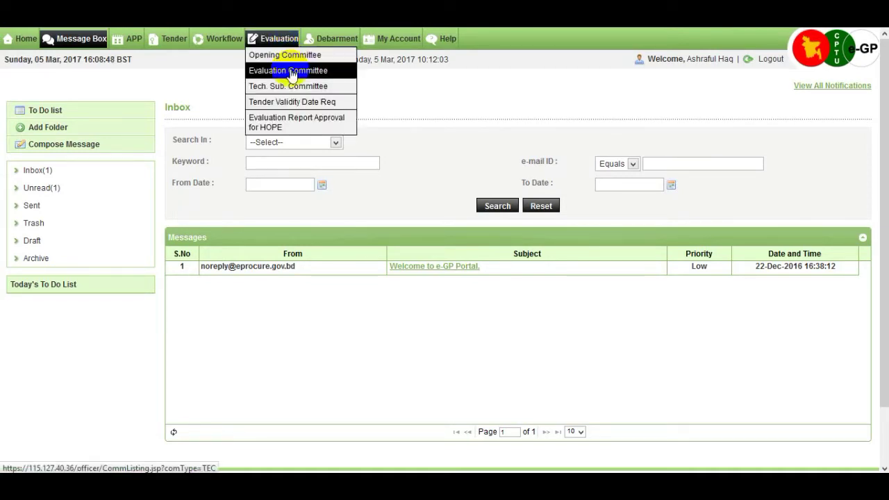
left_click(334, 78)
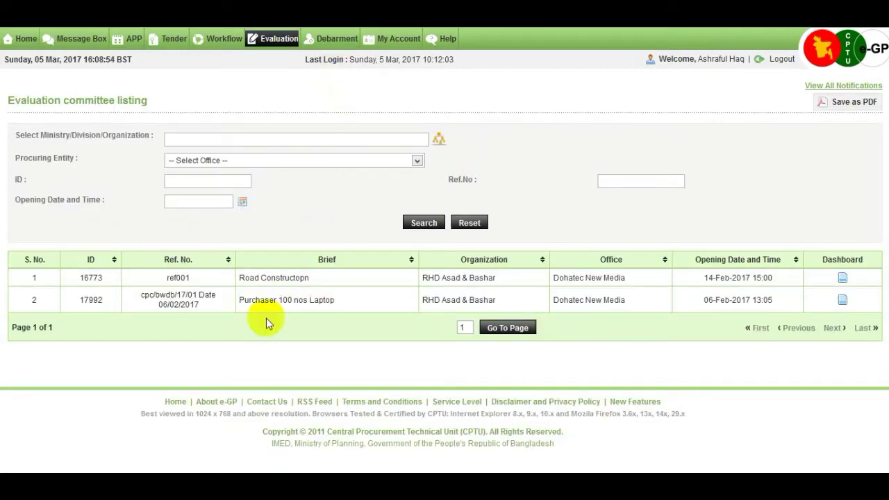
left_click(842, 300)
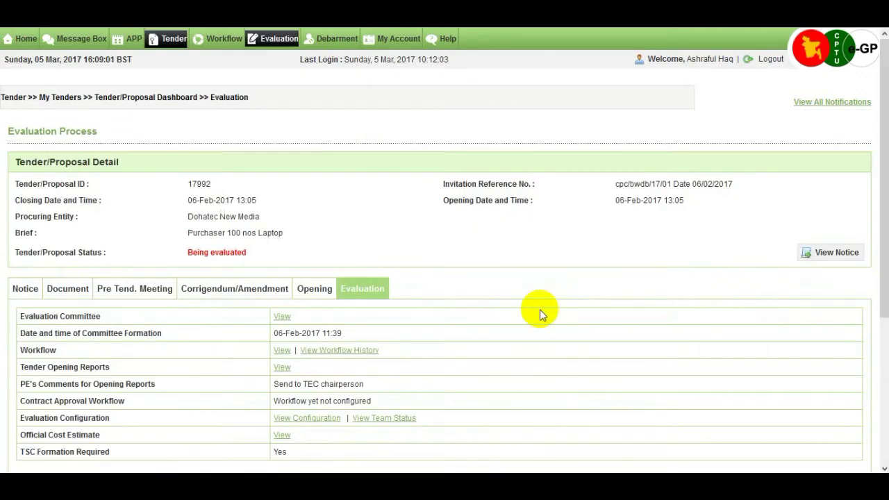
scroll(540, 311, "down", 5)
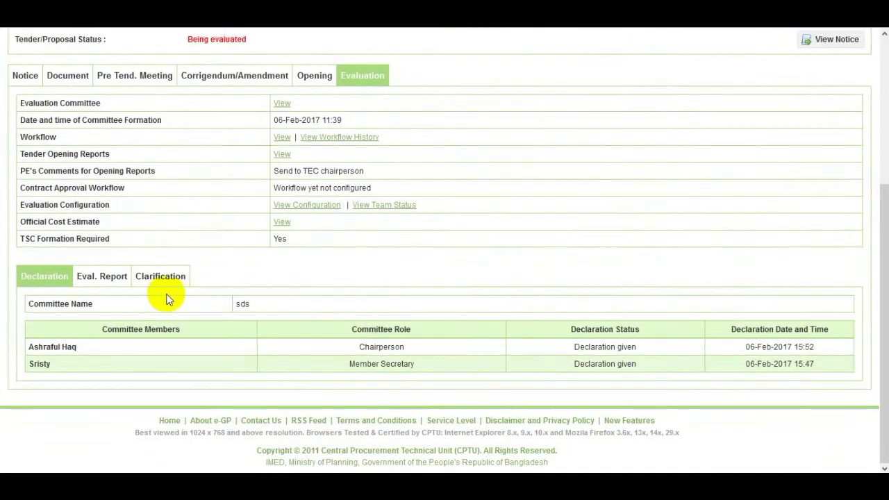
left_click(114, 278)
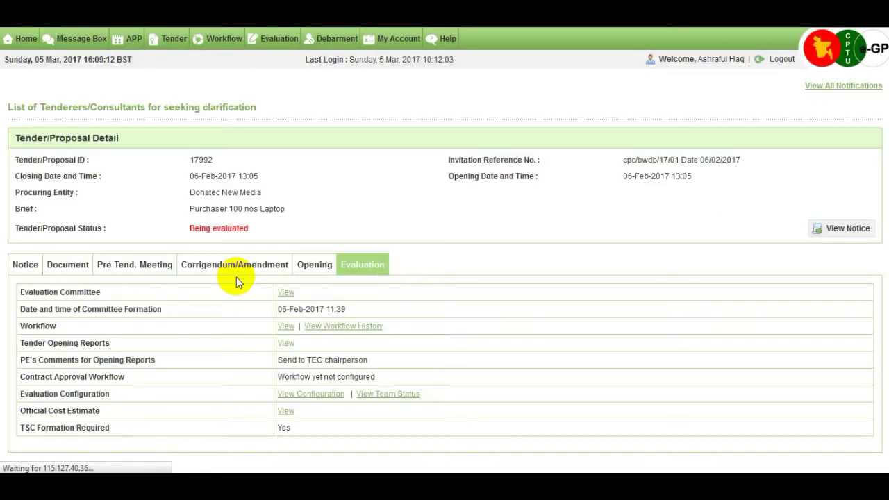
- Open the Finalize Responsiveness page for company32 ltd
scroll(236, 277, "down", 2)
scroll(240, 285, "down", 2)
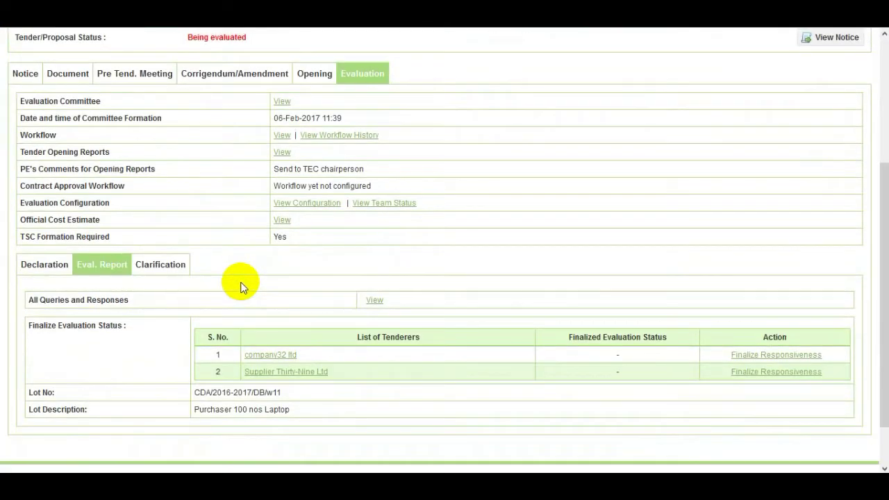
scroll(239, 284, "down", 1)
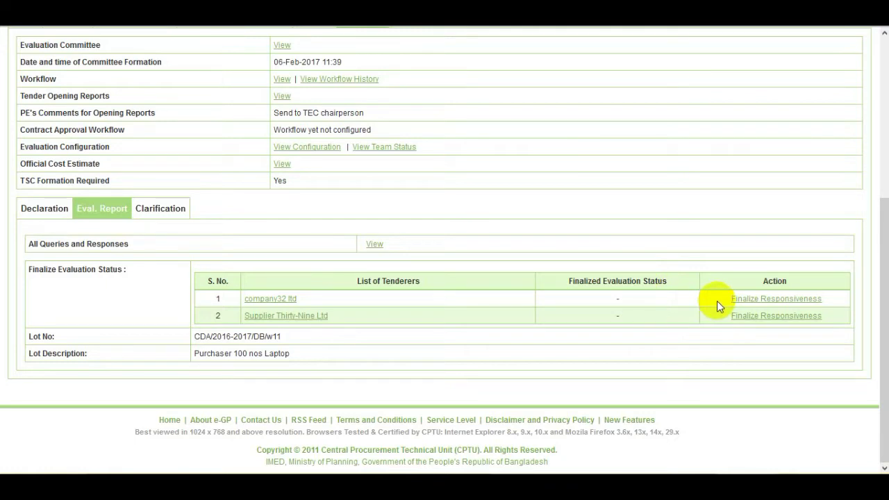
left_click(792, 300)
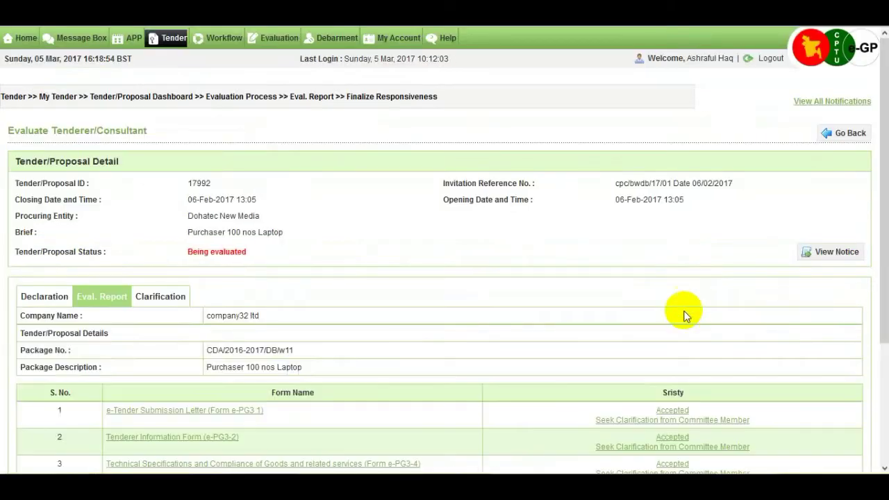
- View the committee member's remark on the accepted e-Tender Submission Letter (Form e-PG3 1), and close the remark window
left_click_drag(883, 232, 885, 338)
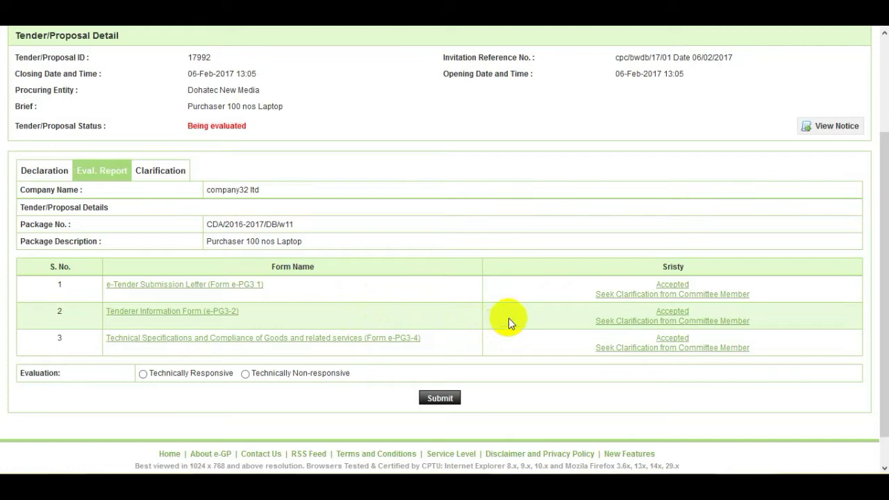
left_click(674, 285)
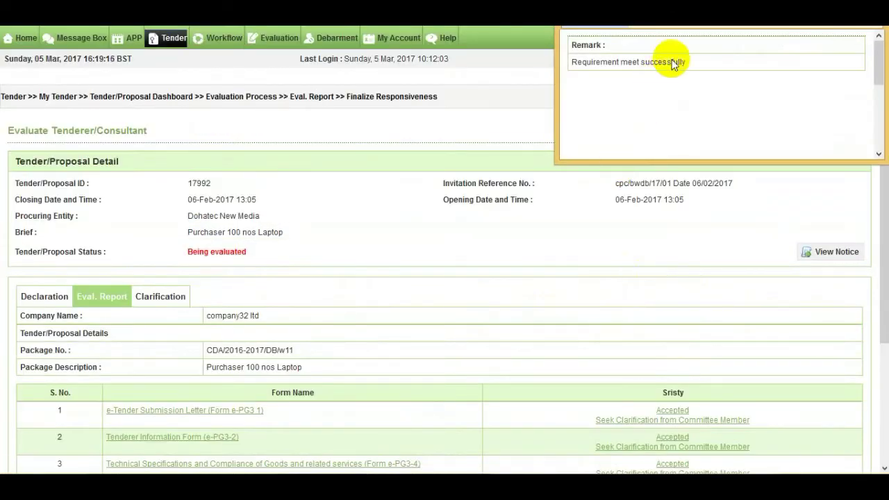
left_click_drag(724, 7, 616, 118)
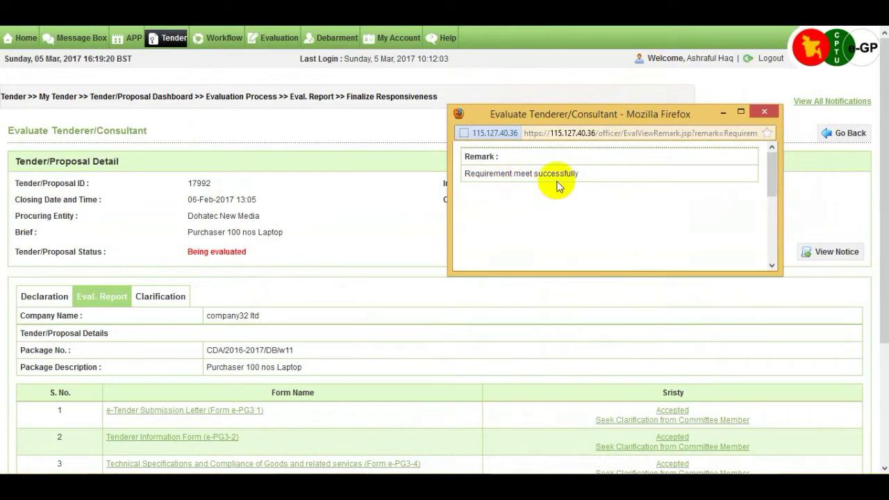
left_click(763, 113)
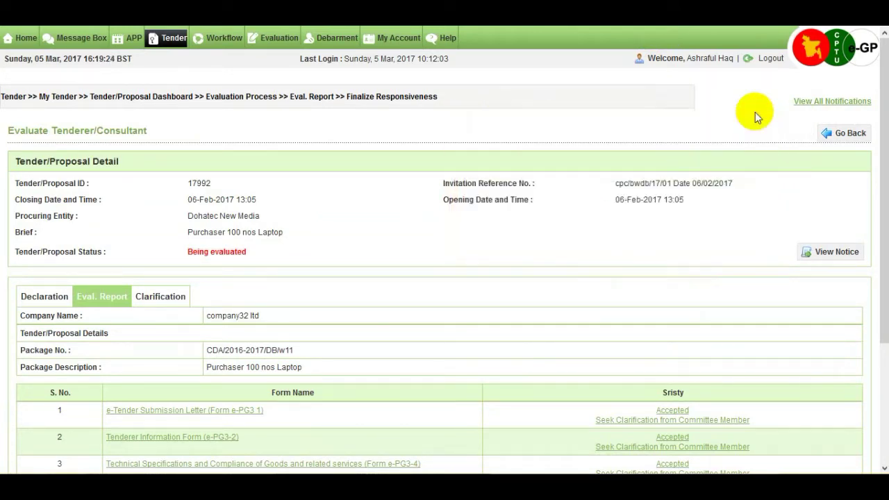
- Evaluate company32 ltd as Technically Responsive and submit the evaluation
left_click_drag(879, 175, 877, 278)
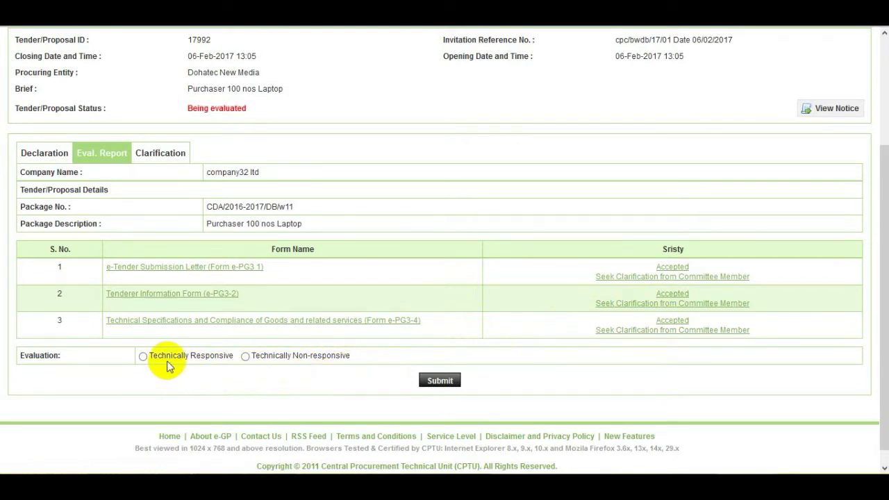
left_click(143, 357)
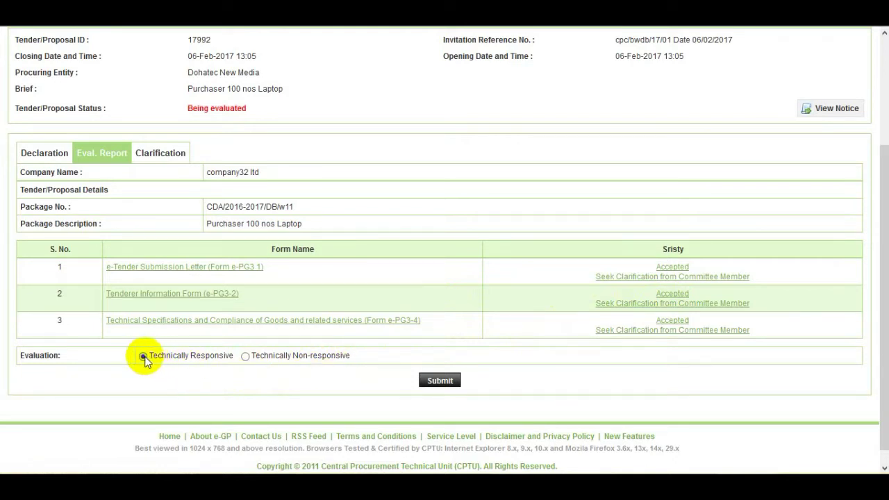
left_click(448, 384)
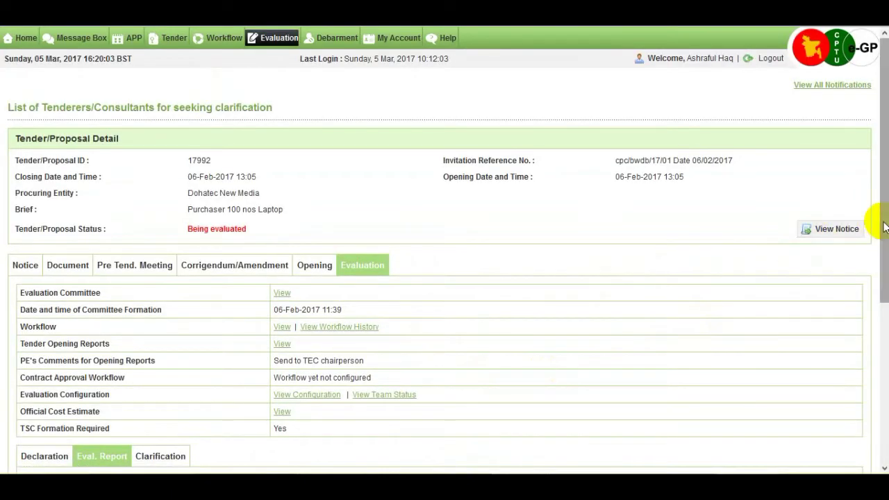
- Configure Tender Evaluation Report 1 for the laptop lot, keeping every criterion at Yes for both tenderers, and save it
left_click_drag(884, 227, 882, 375)
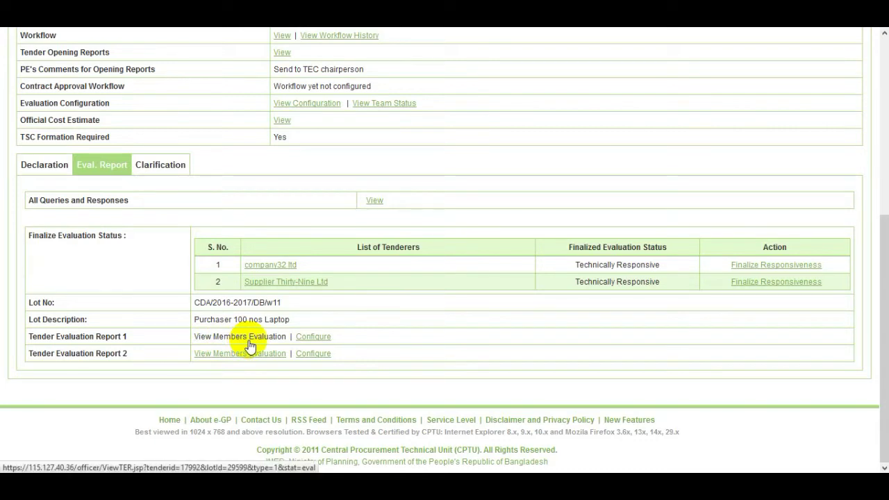
left_click(327, 340)
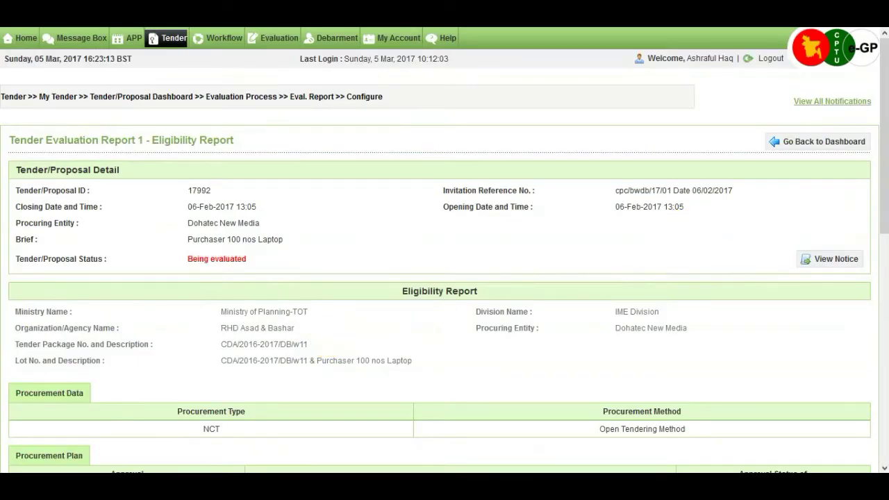
left_click_drag(877, 139, 886, 288)
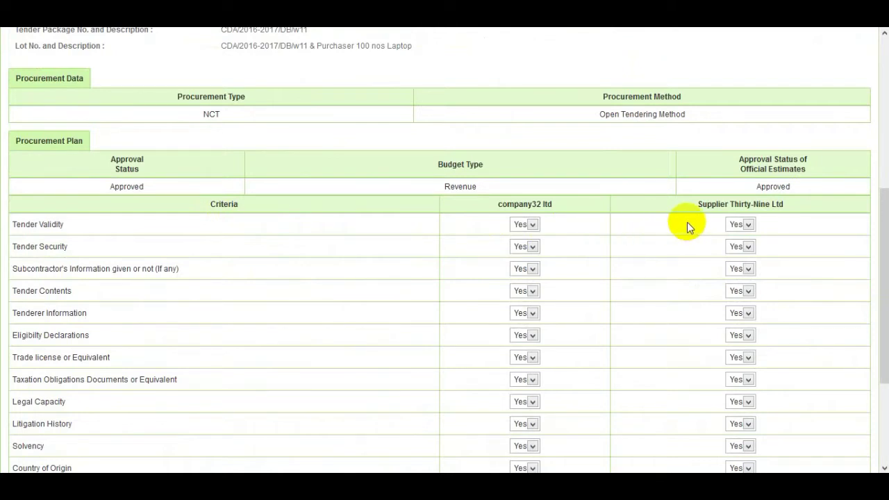
left_click(532, 224)
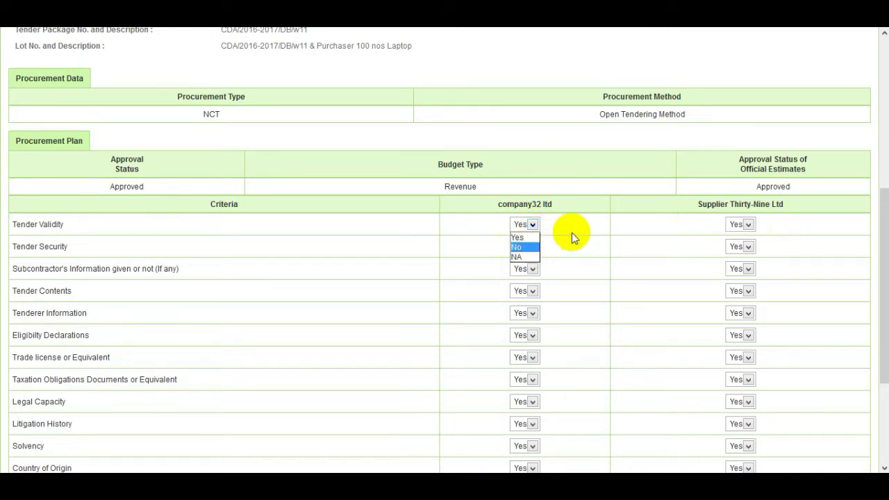
scroll(572, 233, "down", 3)
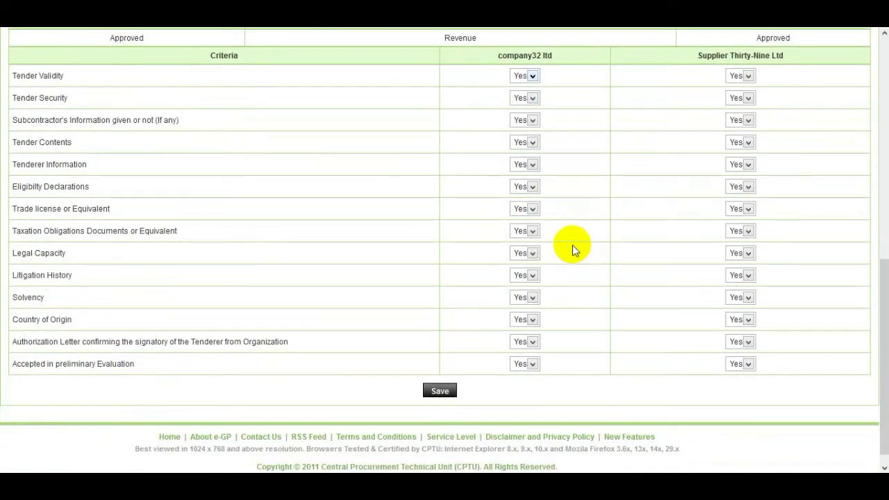
left_click(448, 391)
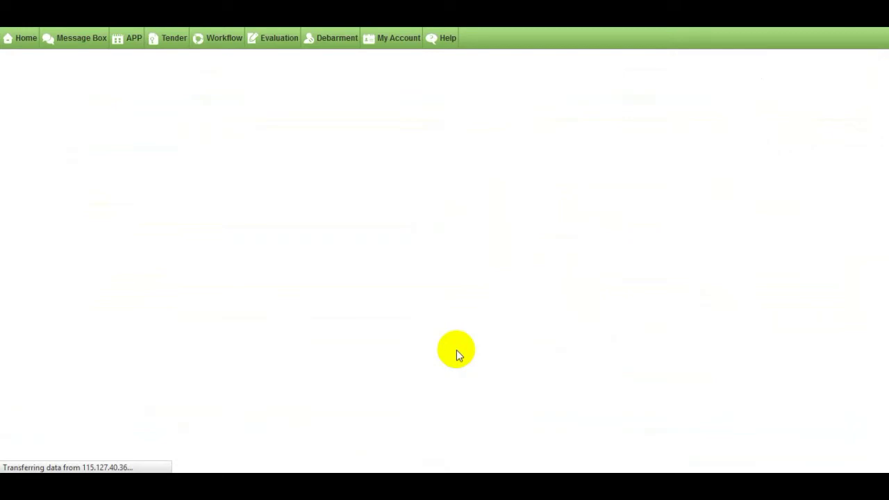
- Notify the committee members to sign Tender Evaluation Report 1 and confirm the notification
scroll(456, 350, "down", 2)
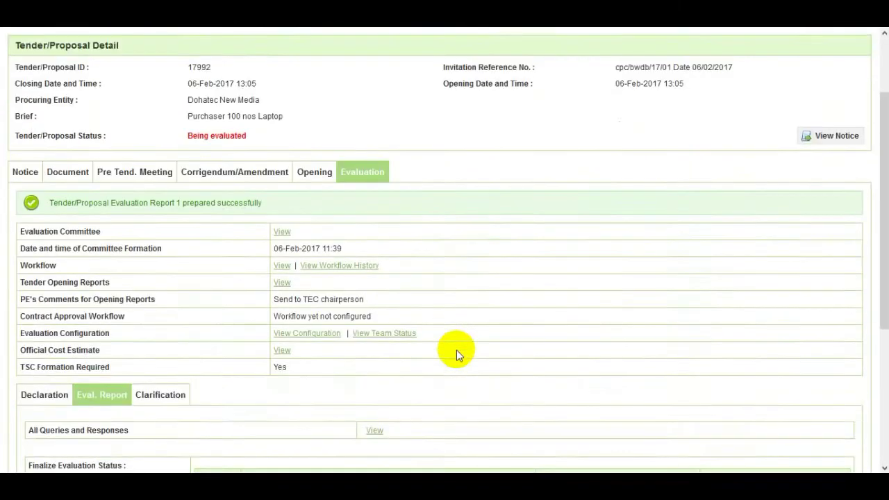
scroll(457, 350, "down", 1)
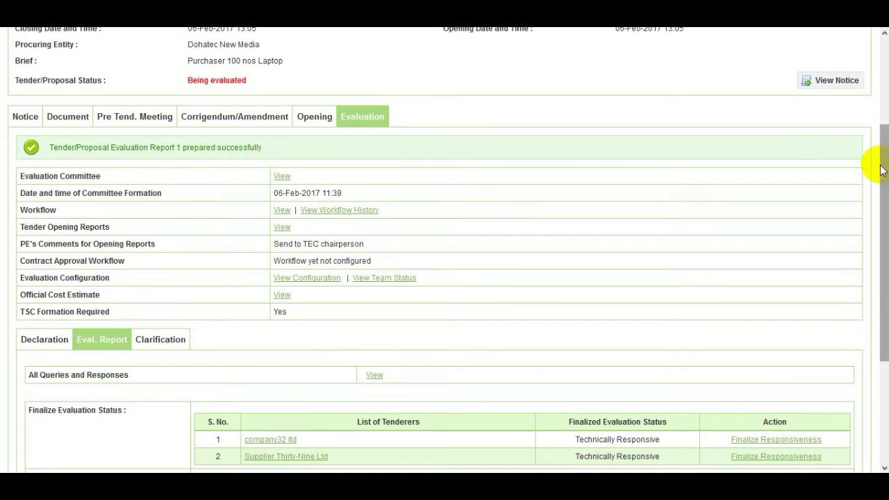
left_click_drag(882, 169, 882, 273)
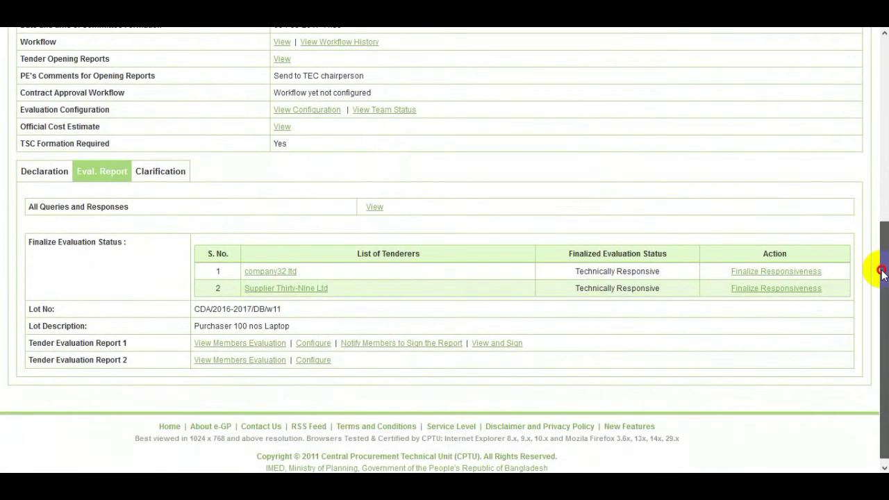
left_click(414, 343)
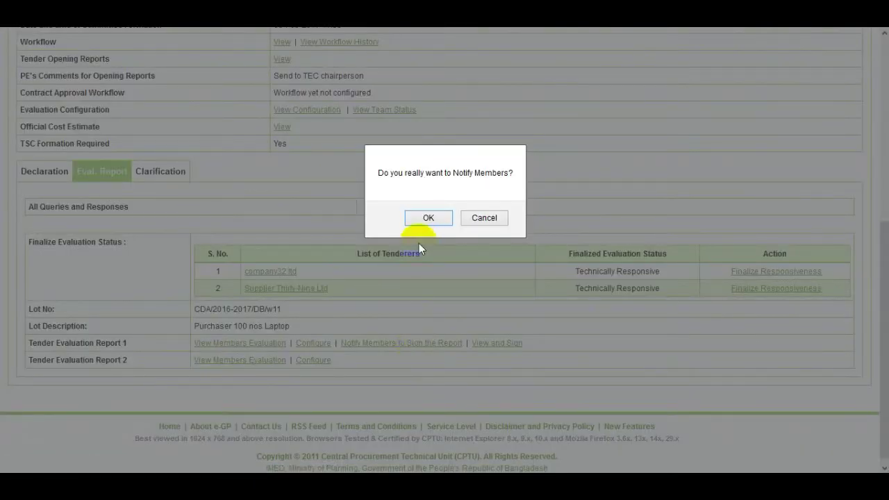
left_click(428, 220)
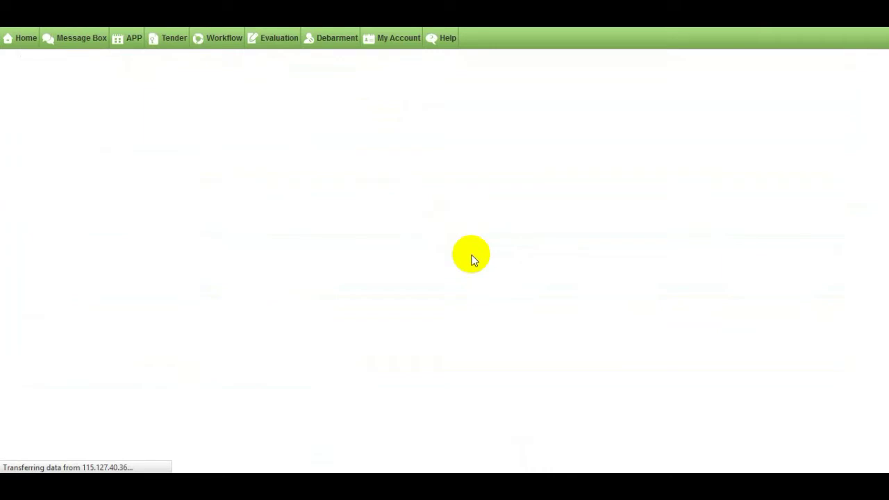
- Configure Tender Evaluation Report 2, keeping all technical responsiveness criteria at Yes for both tenderers, and save it
scroll(430, 253, "down", 1)
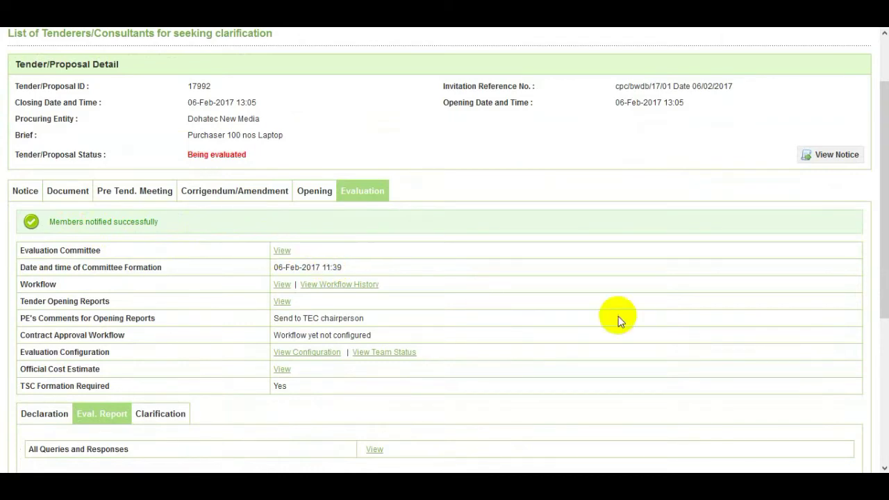
scroll(618, 318, "down", 3)
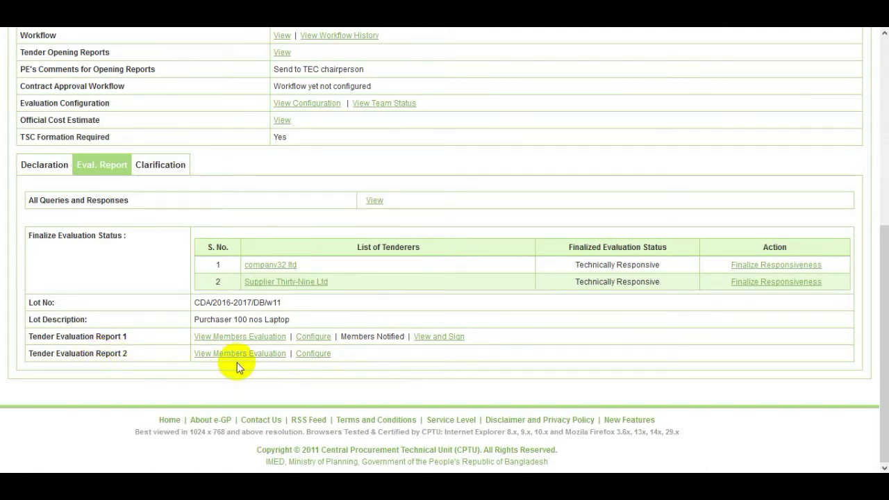
left_click(321, 358)
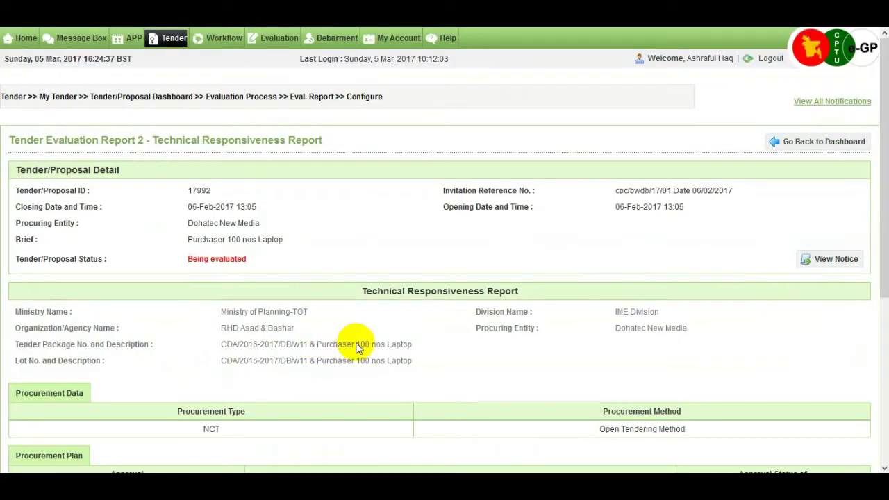
scroll(375, 340, "down", 5)
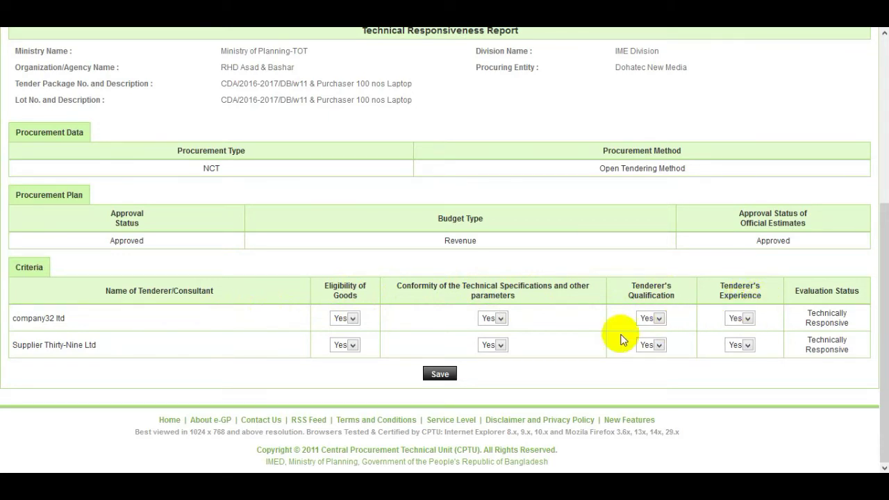
left_click(351, 320)
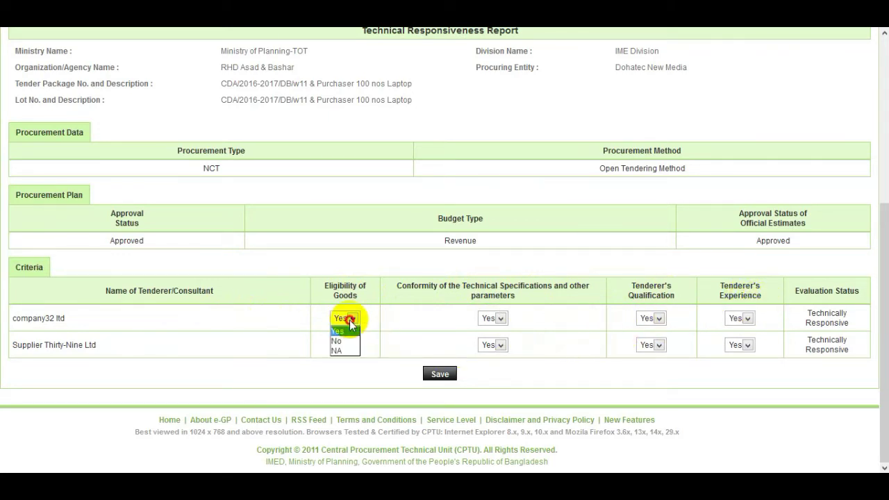
left_click(349, 319)
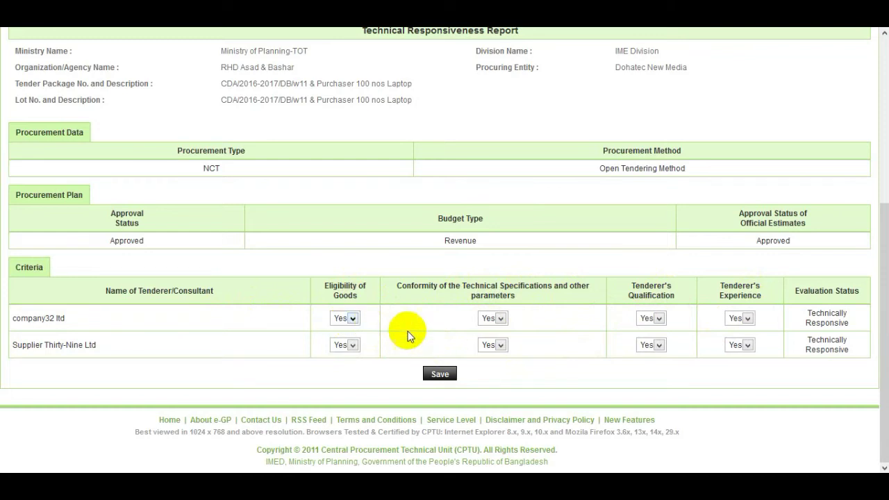
left_click(442, 376)
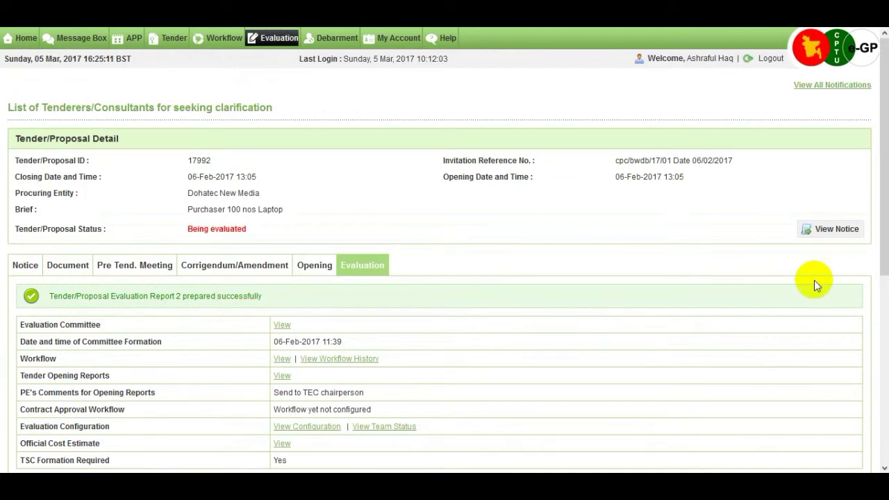
- Notify the committee members to sign Tender Evaluation Report 2 and confirm the notification
left_click_drag(883, 270, 883, 400)
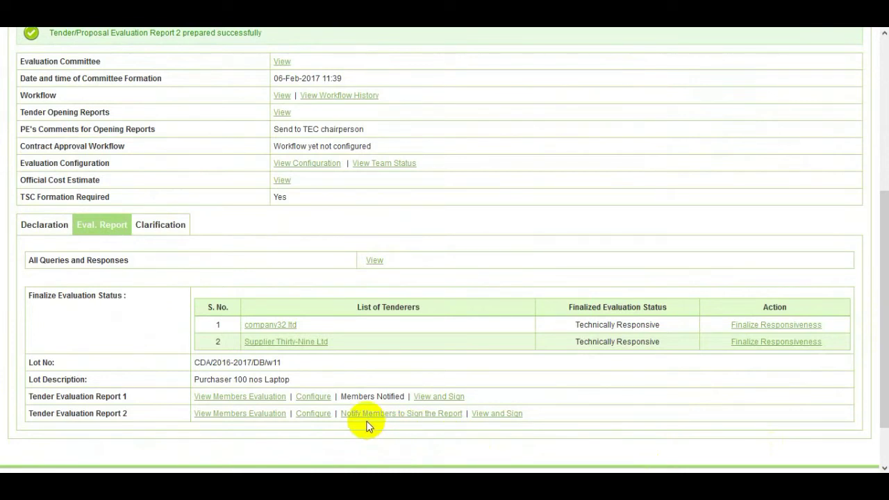
left_click(421, 413)
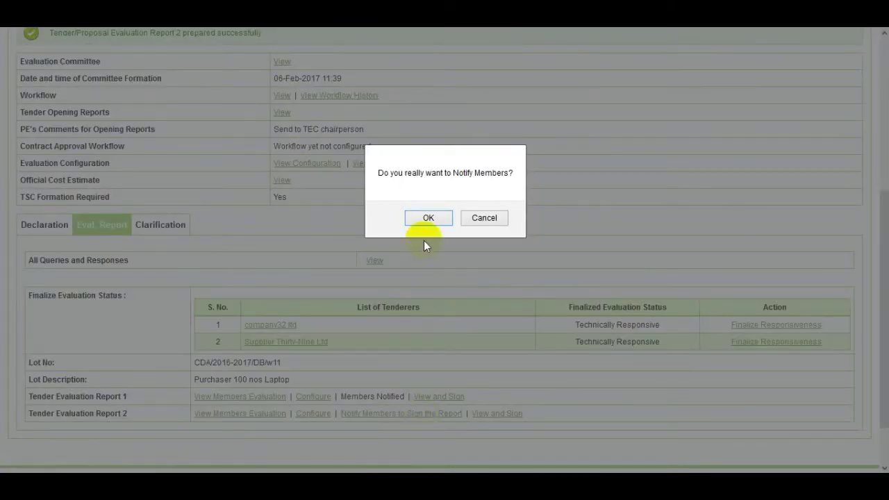
left_click(429, 218)
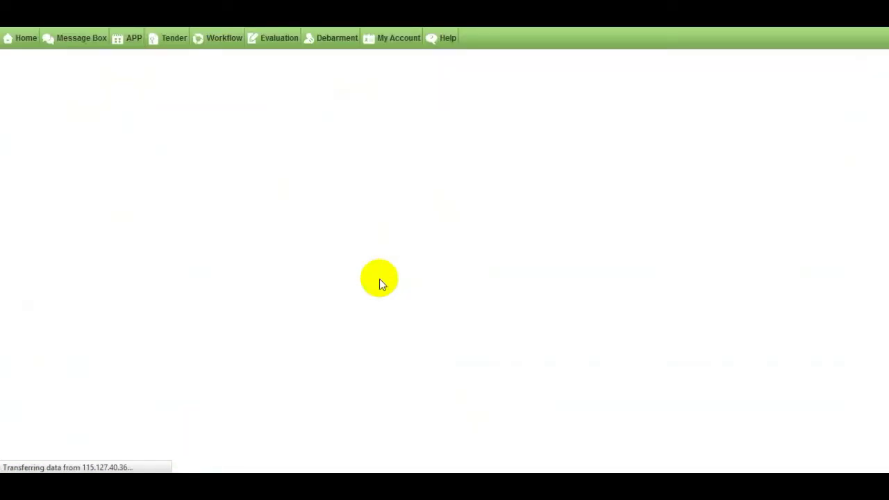
scroll(168, 207, "down", 3)
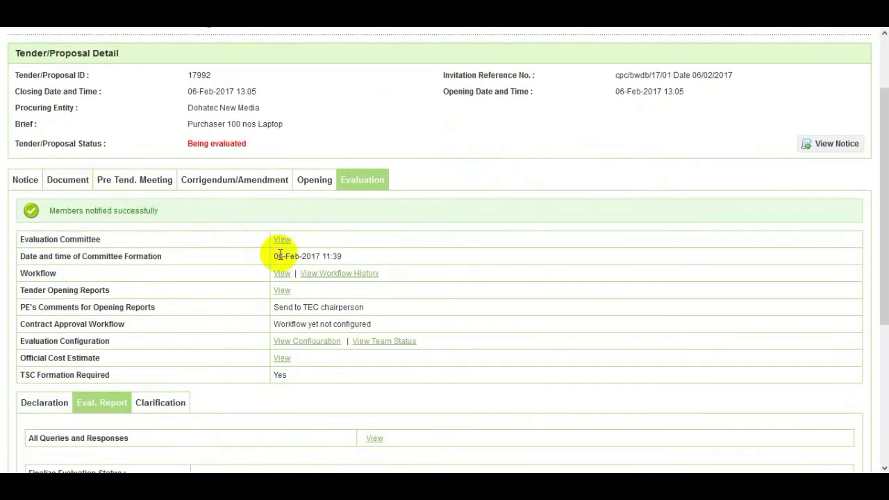
scroll(280, 254, "down", 5)
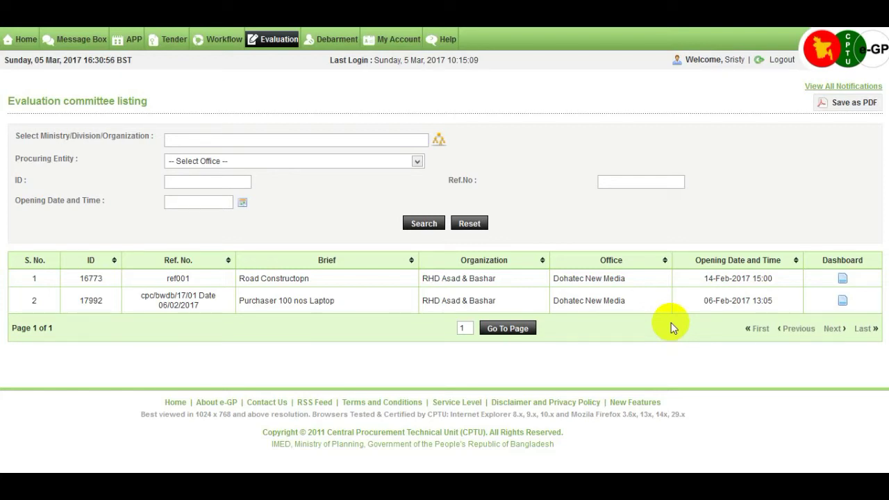
- From the member secretary's account, open the dashboard of the "Purchaser 100 nos Laptop" tender and show its evaluation report
left_click(843, 303)
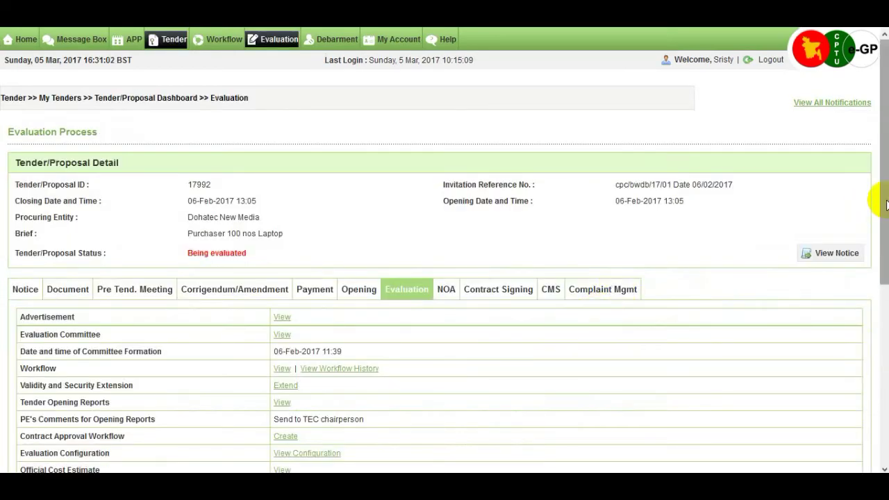
left_click_drag(885, 205, 884, 361)
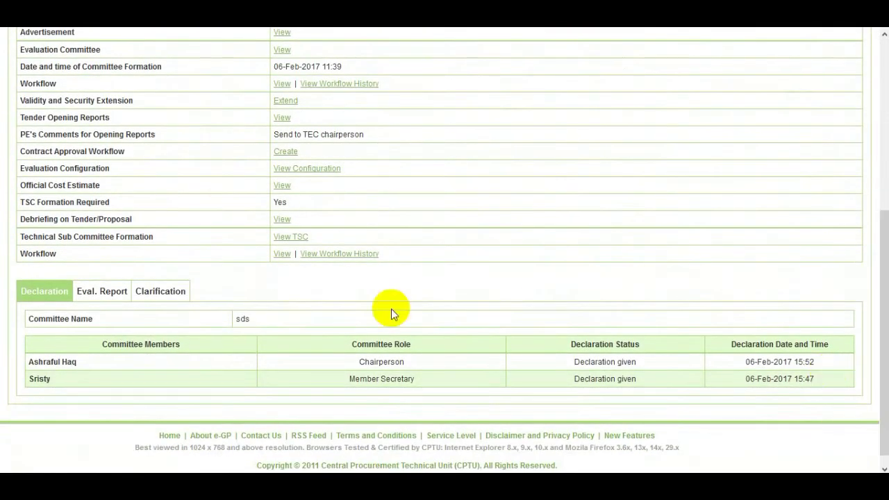
left_click(113, 298)
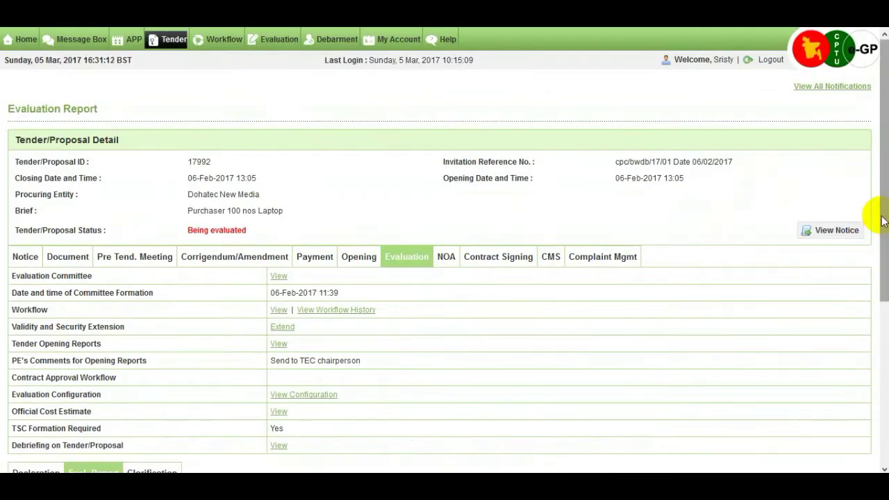
left_click_drag(883, 221, 883, 384)
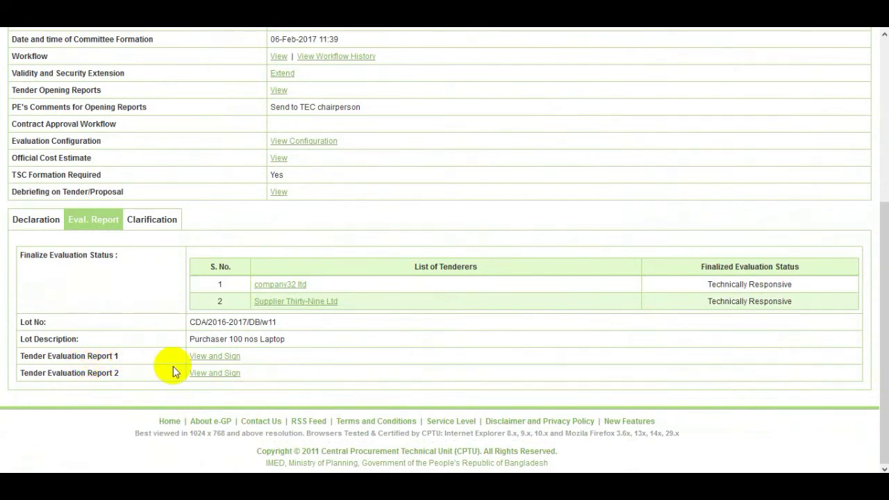
- Open Tender Evaluation Report 1 for viewing and signing, review its criteria, and open the member secretary's approval form
left_click(239, 359)
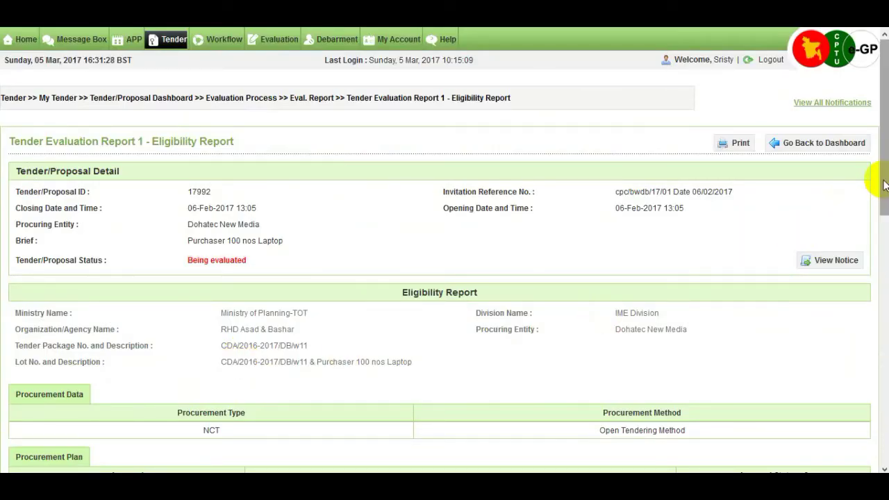
left_click_drag(884, 182, 885, 379)
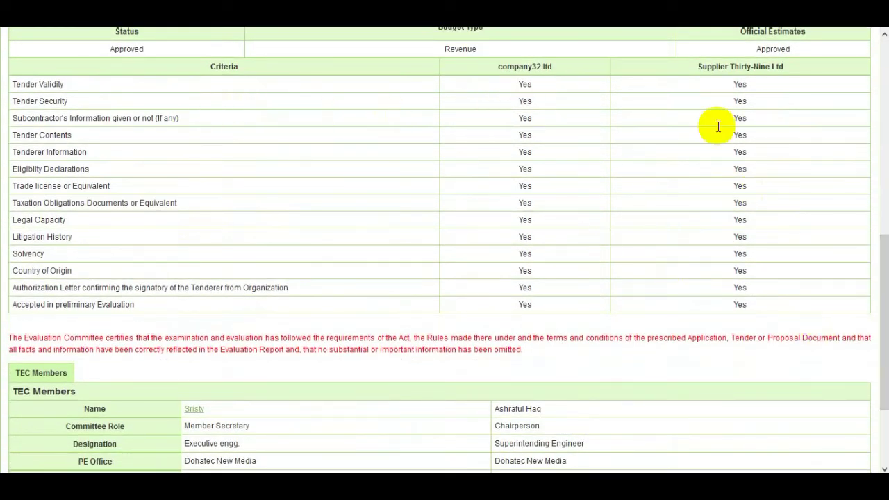
left_click_drag(882, 265, 884, 316)
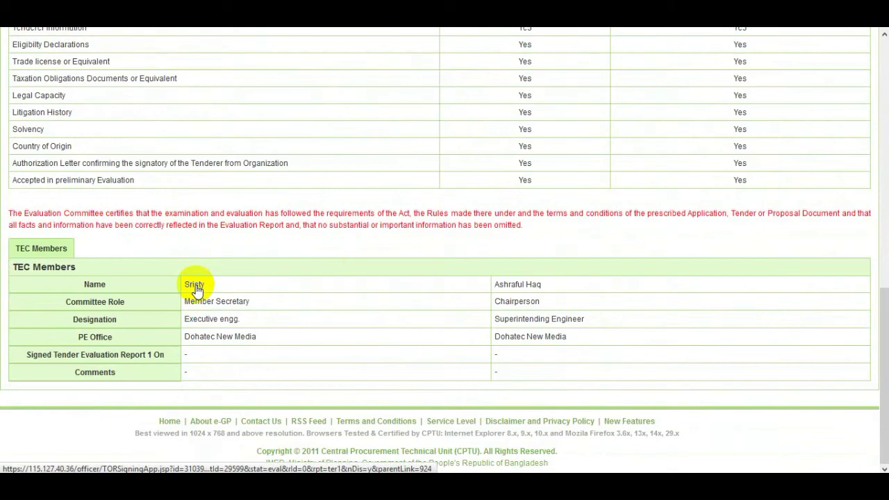
left_click(194, 285)
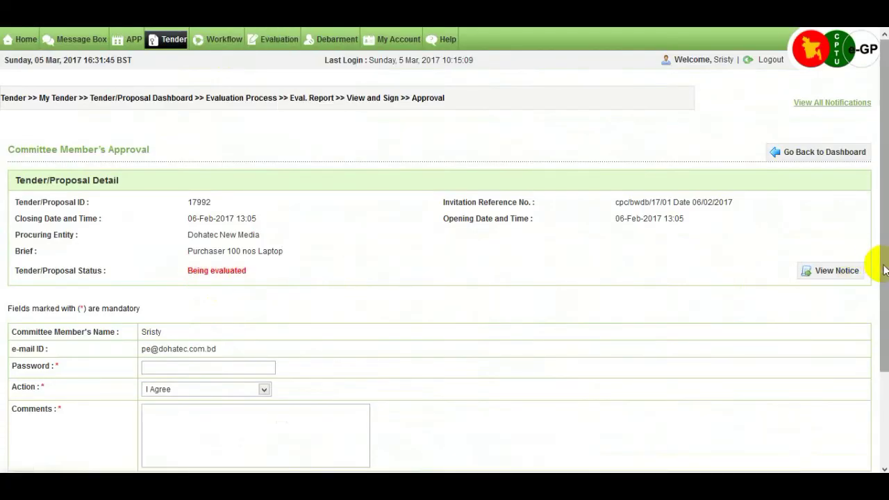
- Enter the member secretary's account password in the approval form for Tender Evaluation Report 1
left_click_drag(884, 270, 884, 331)
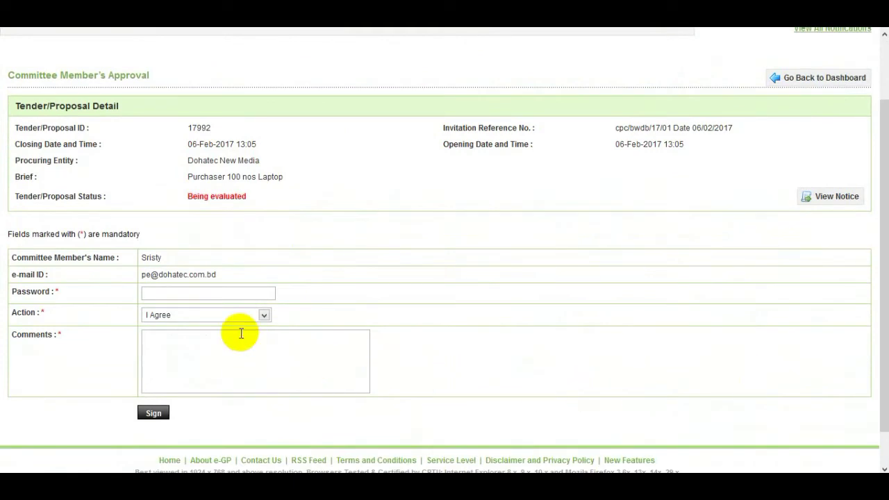
left_click(206, 291)
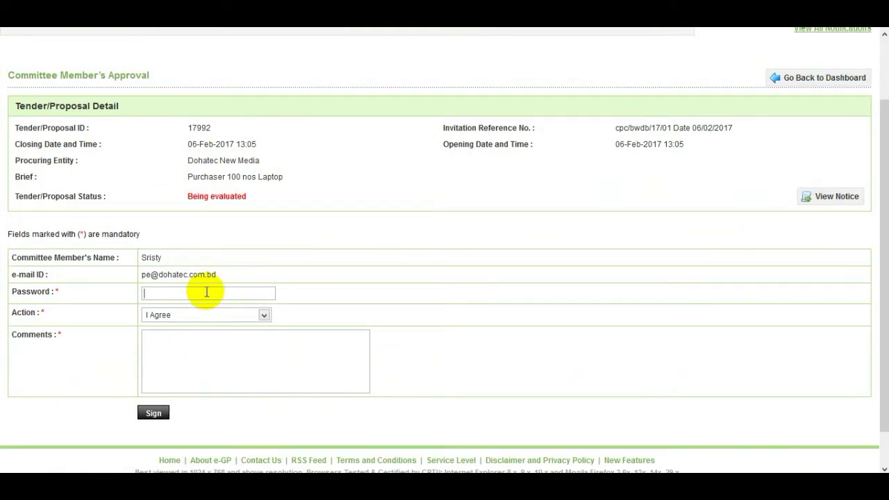
type("aaaaaaaa")
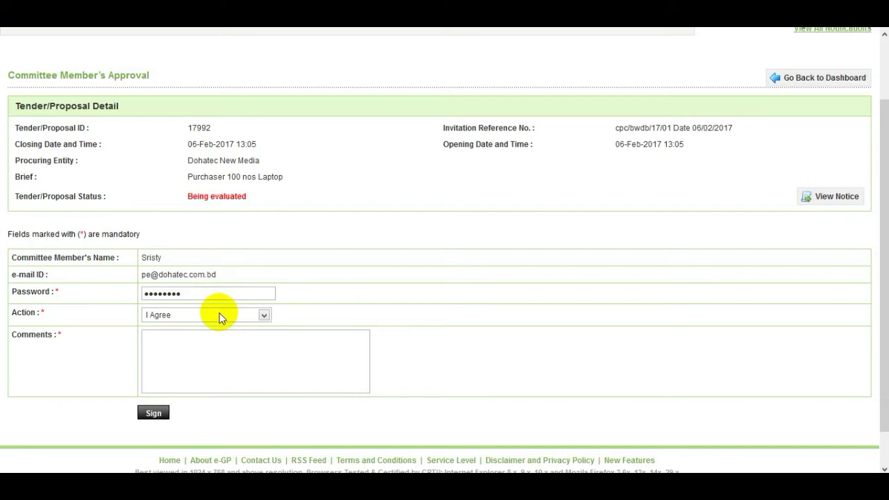
left_click(264, 315)
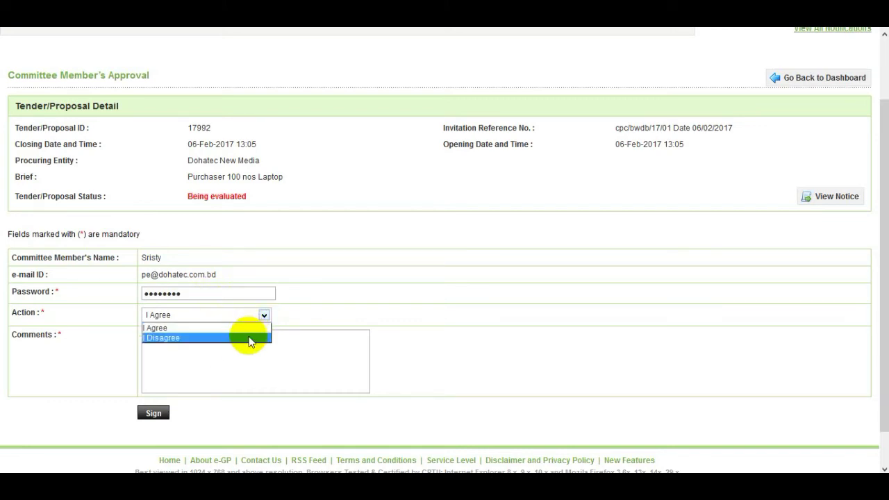
left_click(249, 339)
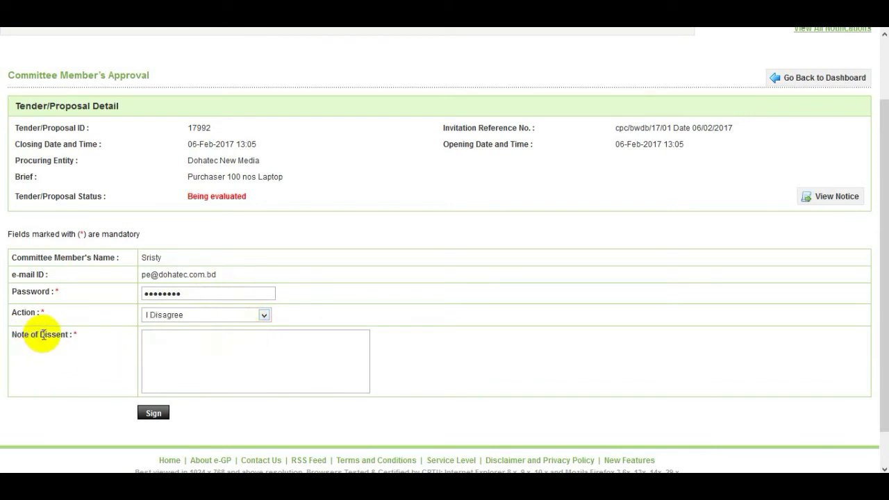
left_click(159, 353)
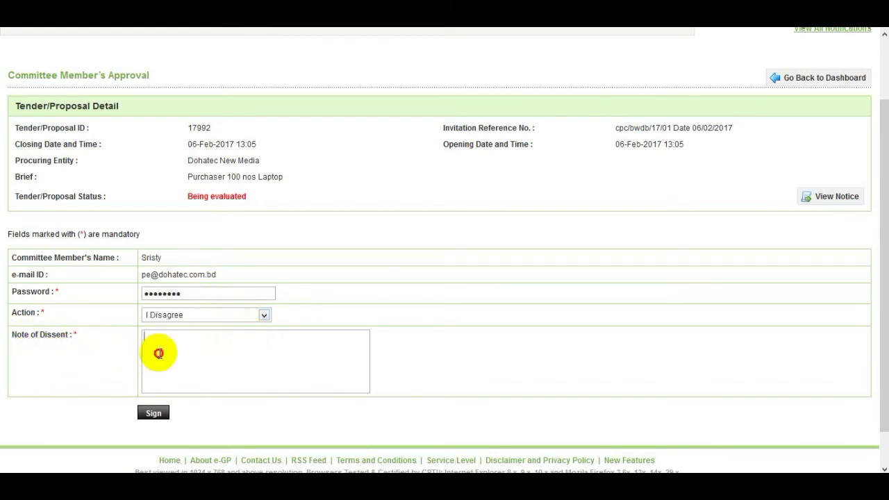
left_click(231, 317)
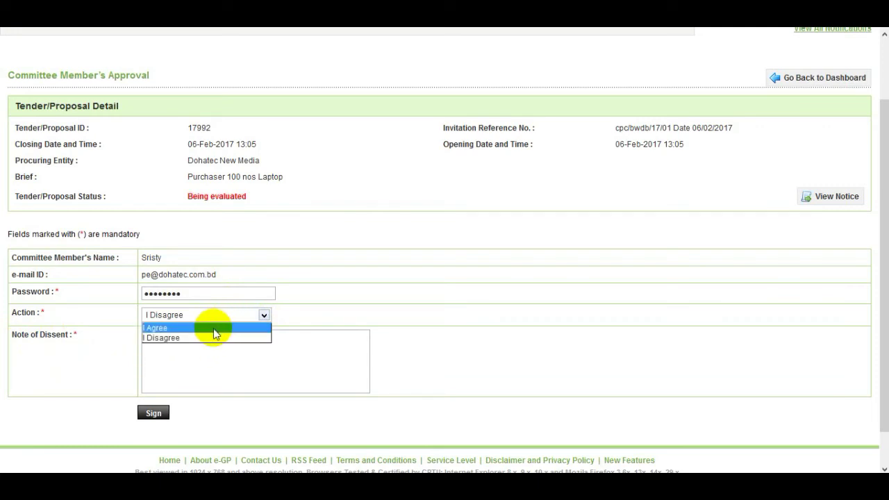
left_click(212, 328)
- Sign Tender Evaluation Report 1 with the comment "agree" and check the signature details of the TEC members
left_click(203, 339)
type("a")
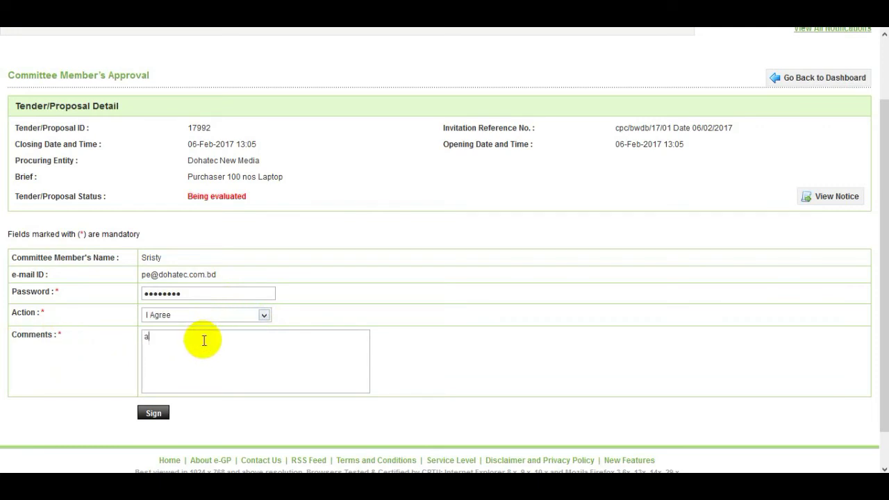
type("gree")
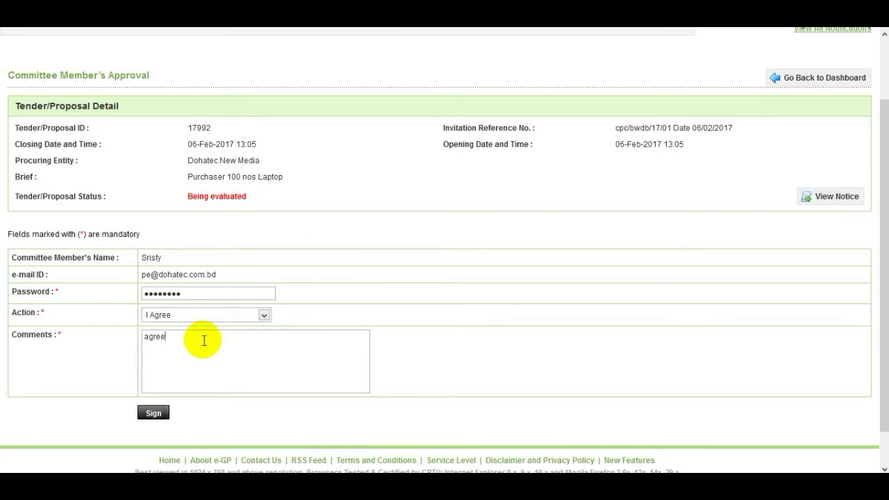
left_click(153, 415)
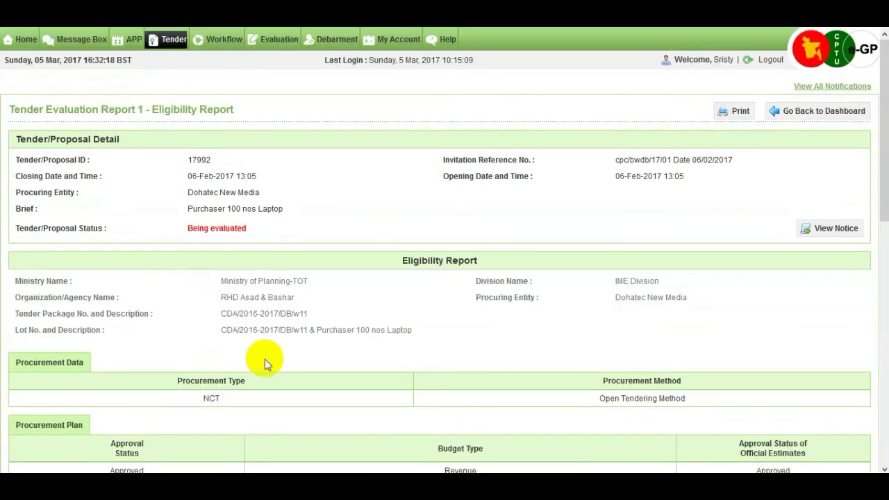
scroll(289, 347, "down", 5)
scroll(289, 352, "down", 1)
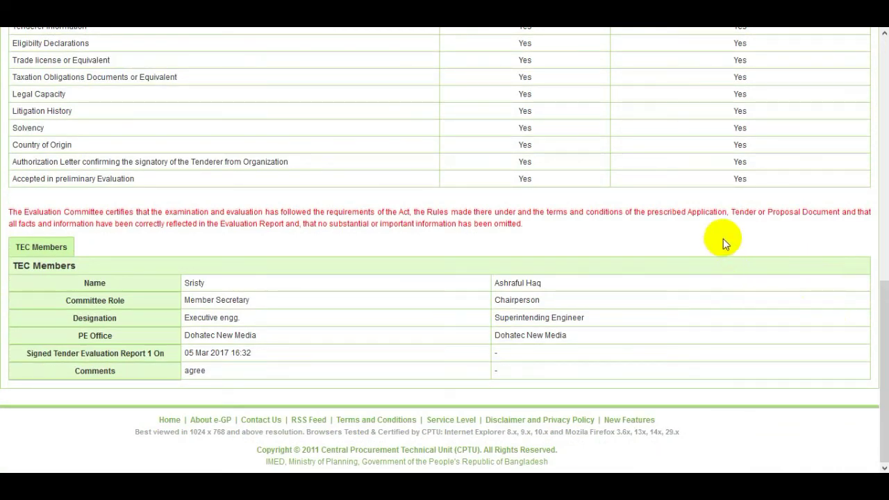
scroll(723, 239, "up", 8)
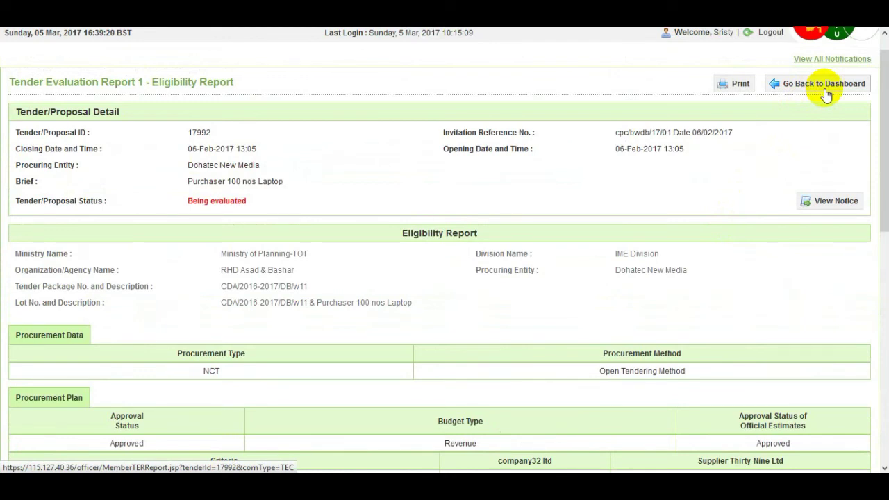
- Return to the evaluation dashboard, open Tender Evaluation Report 2 for viewing and signing, and open the member secretary's approval form
left_click(806, 92)
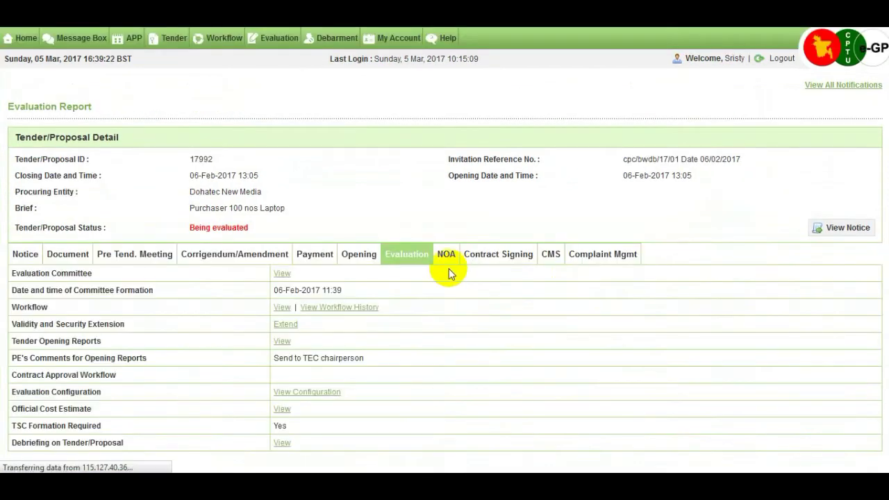
scroll(448, 271, "down", 3)
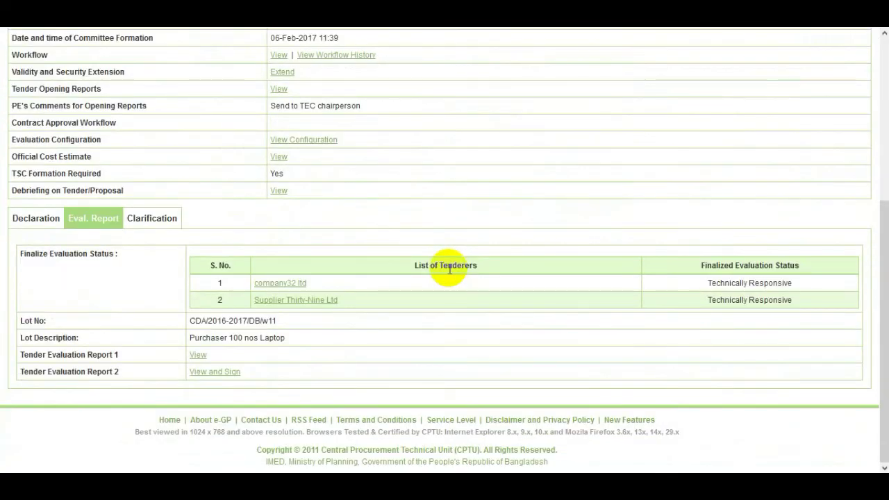
left_click(228, 373)
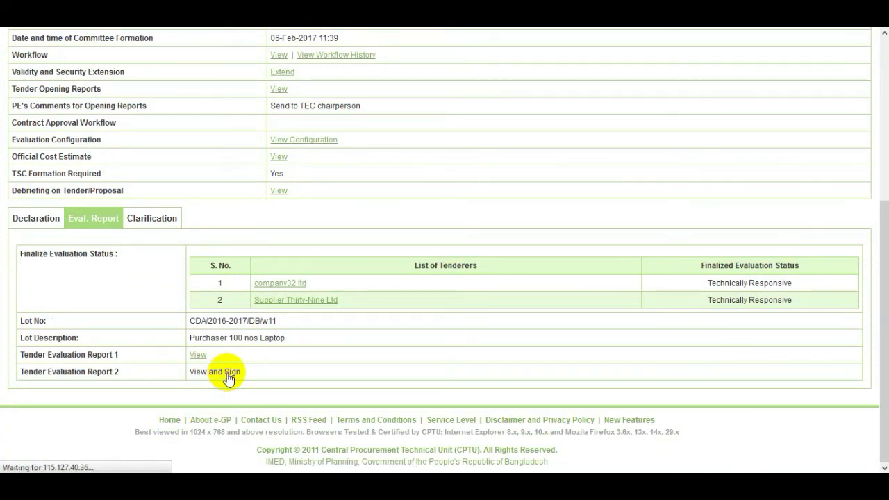
scroll(323, 340, "down", 6)
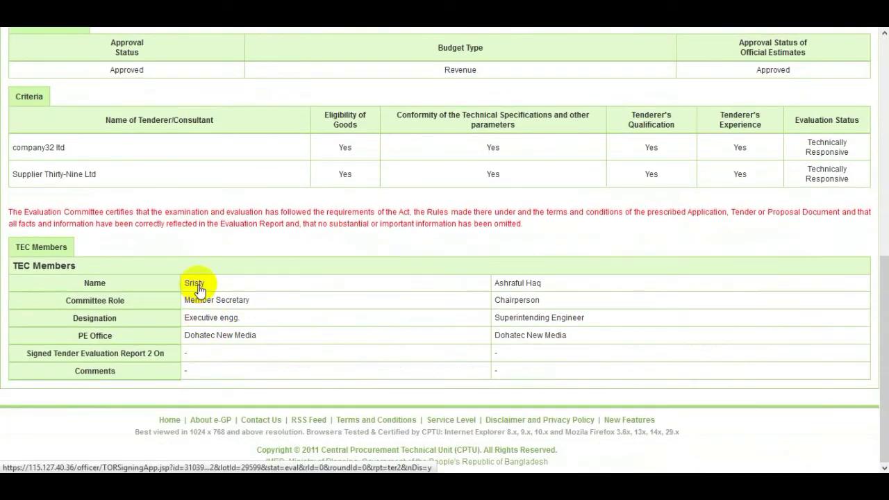
left_click(196, 284)
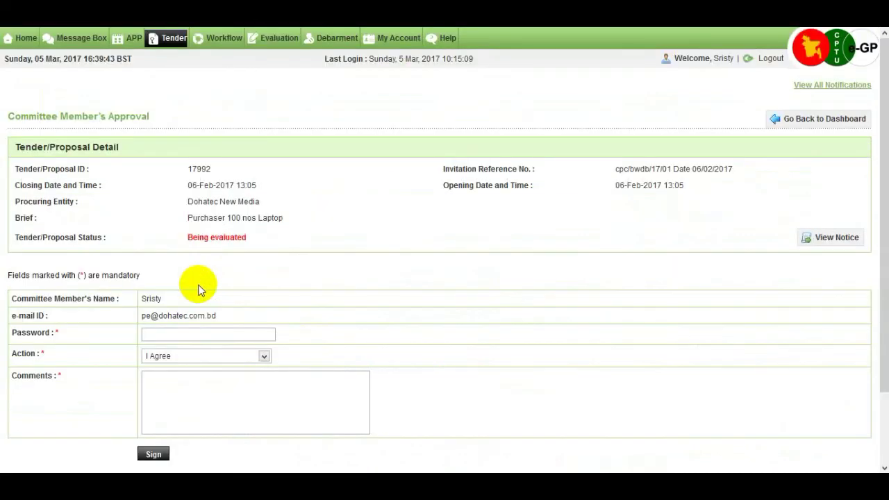
- Sign Tender Evaluation Report 2 as member secretary with the account password, the action I Agree and the comment "agree"
scroll(247, 302, "down", 1)
left_click(195, 259)
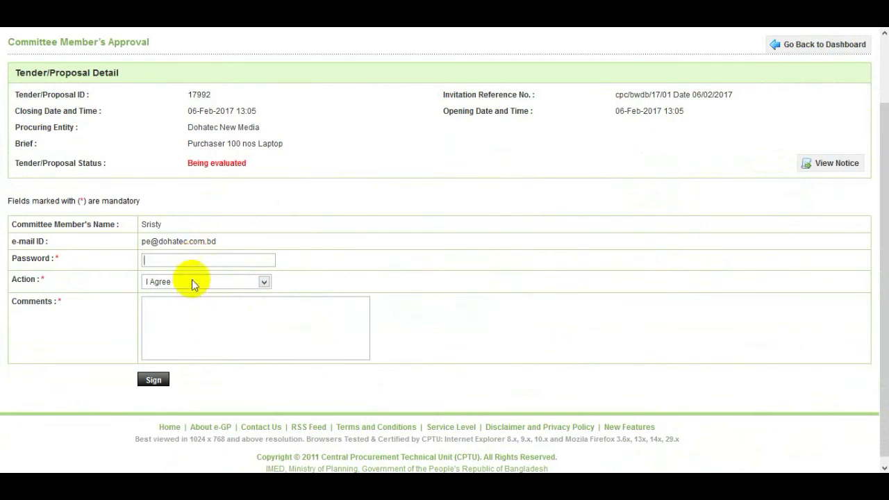
type("*")
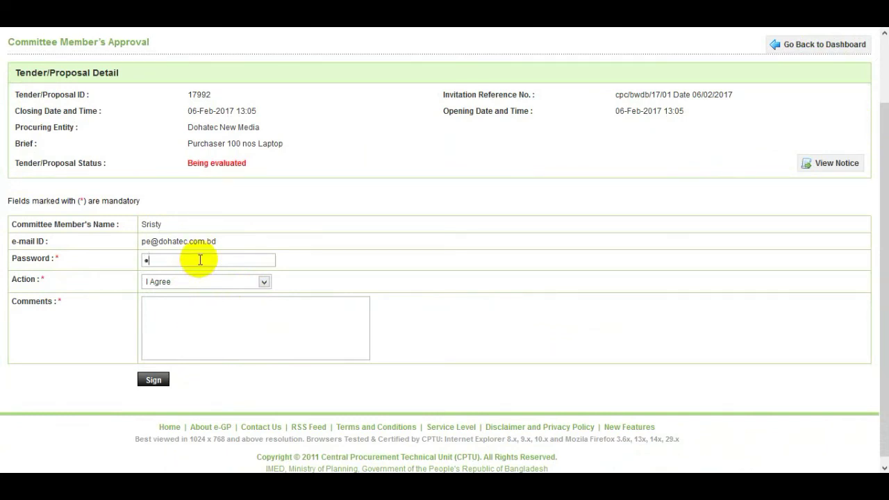
type("*******")
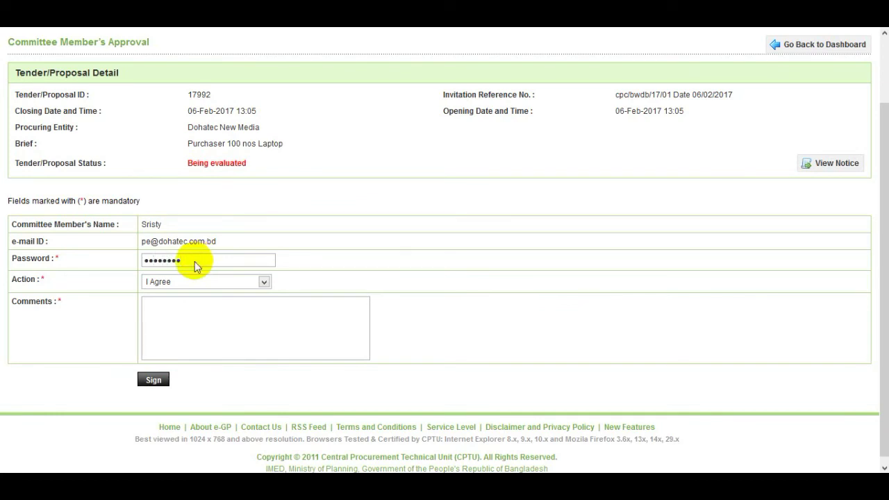
left_click(197, 318)
type("ag")
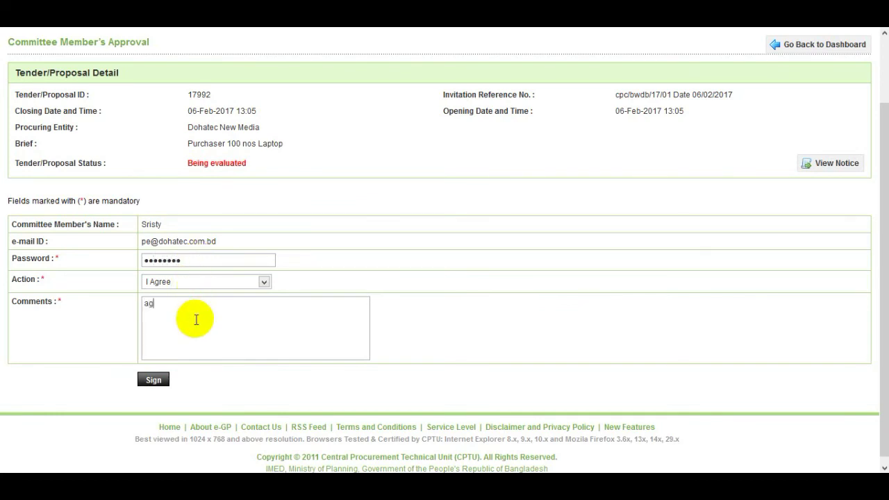
type("ree")
left_click(154, 379)
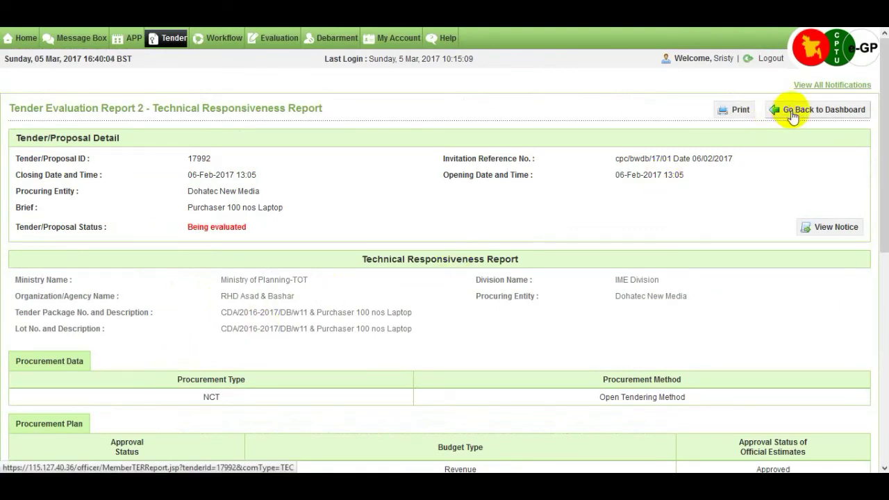
- Review the criteria and the TEC members' signature details in Tender Evaluation Report 2
scroll(534, 316, "down", 1)
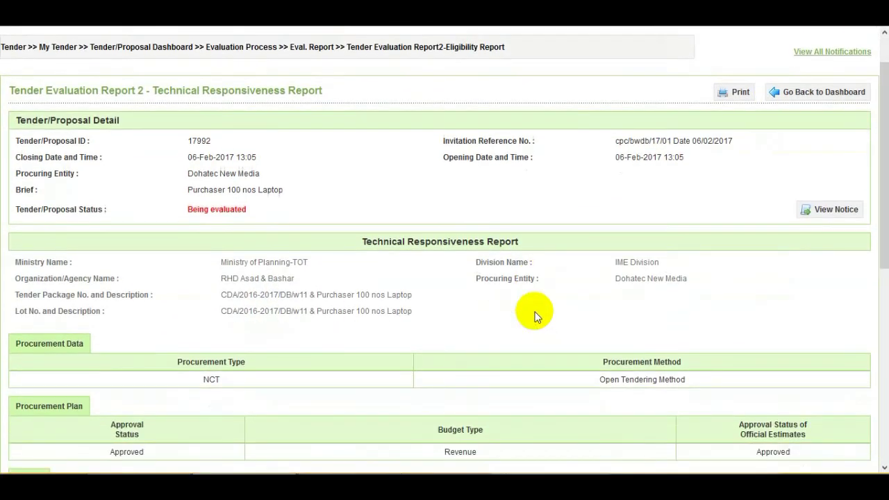
scroll(535, 316, "down", 1)
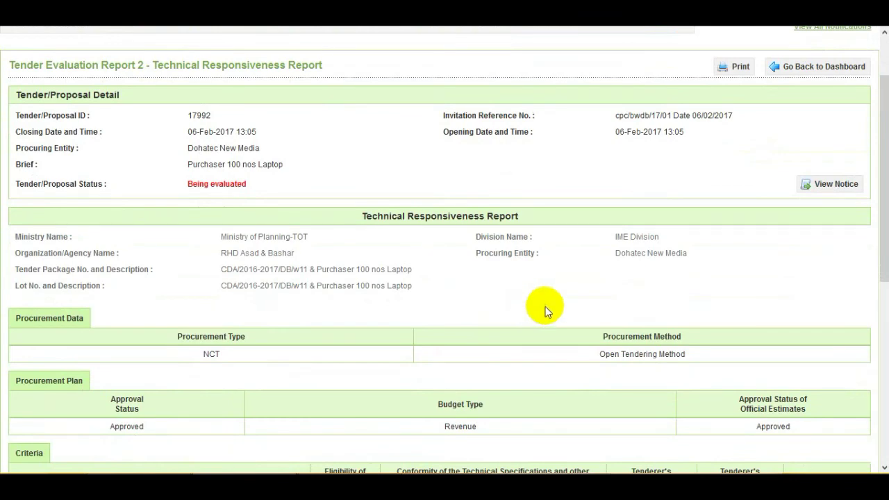
scroll(536, 314, "down", 3)
scroll(546, 309, "down", 2)
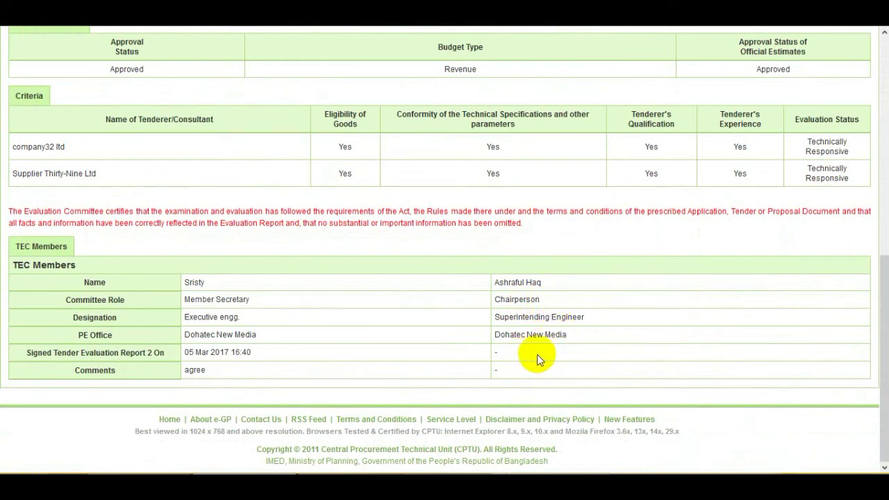
scroll(611, 323, "up", 3)
scroll(611, 321, "up", 4)
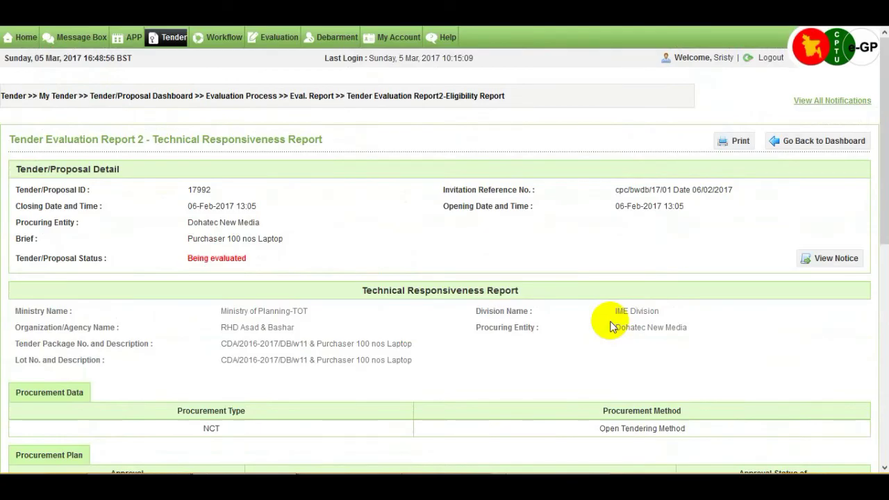
- From the chairperson's evaluation report page, open the Price Comparison Report, save it, and show the updated report list
key("alt+Left")
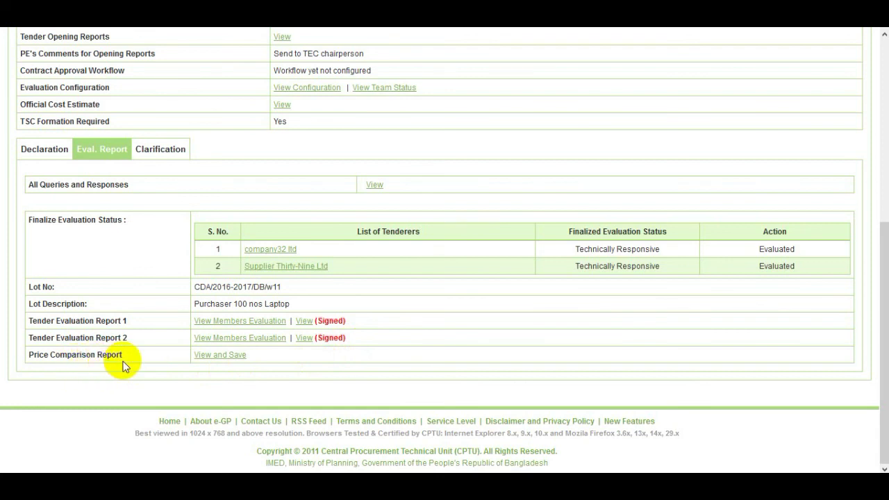
left_click(238, 357)
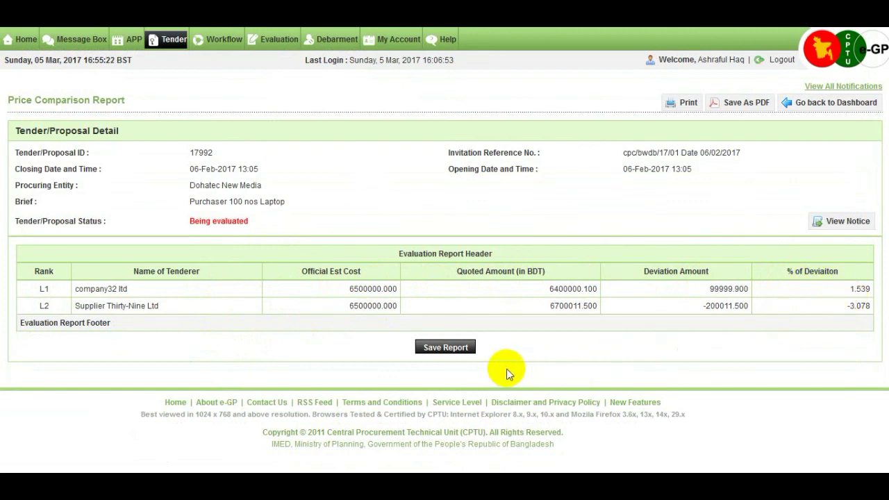
left_click(450, 348)
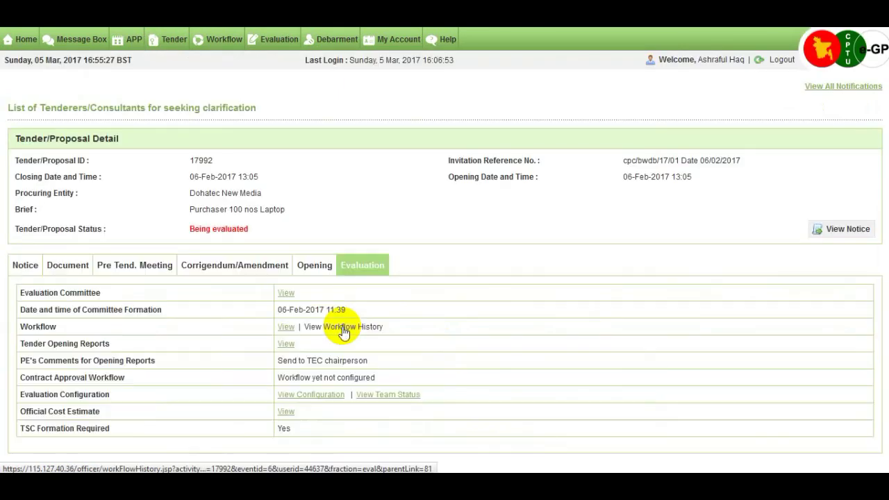
scroll(342, 332, "down", 5)
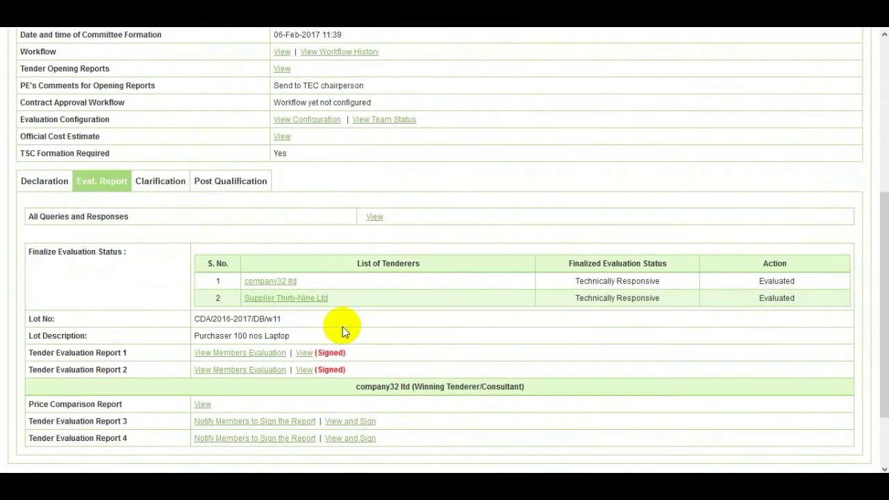
scroll(342, 332, "down", 1)
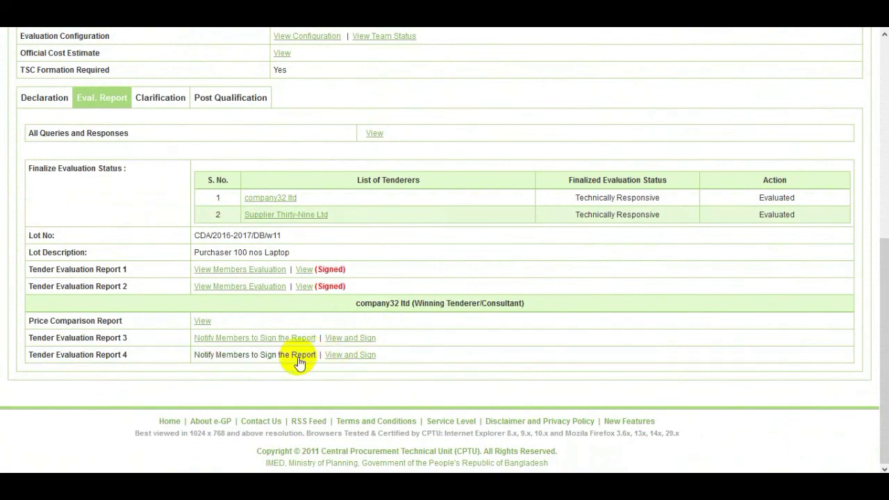